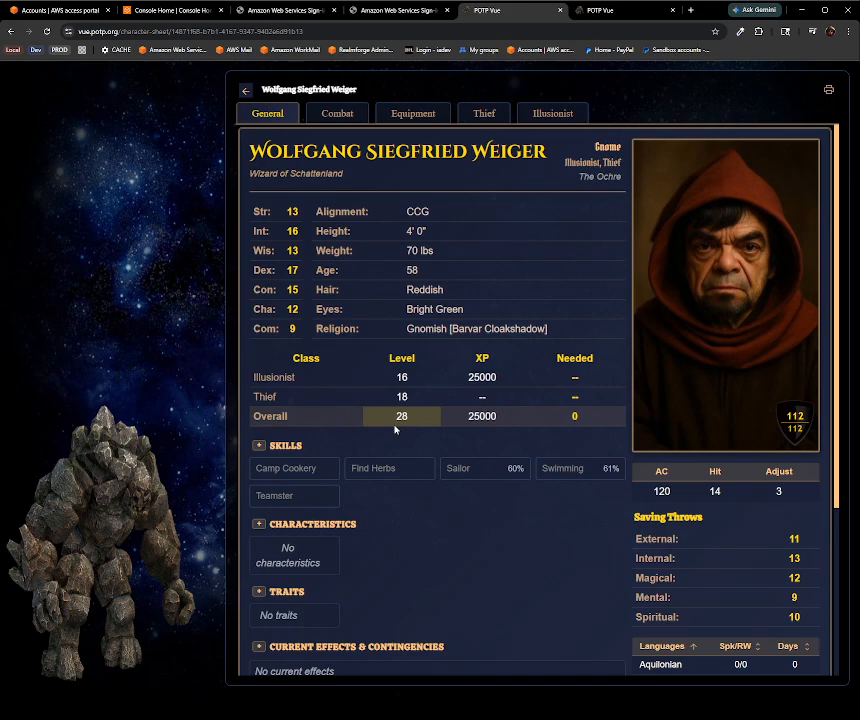
- Set the character's Com score to 10
scroll(480, 503, down, 3)
scroll(480, 503, up, 3)
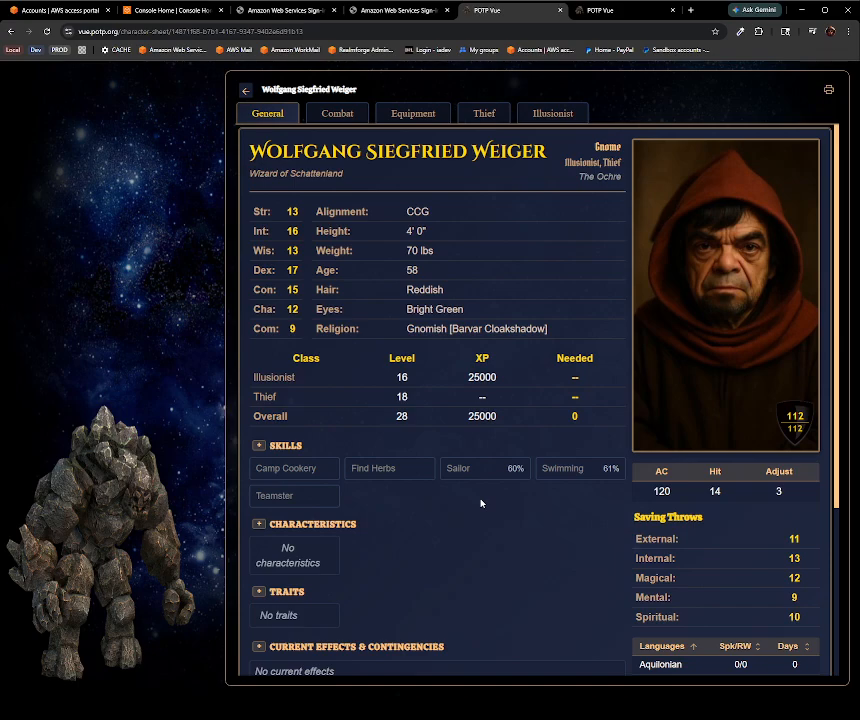
click(291, 330)
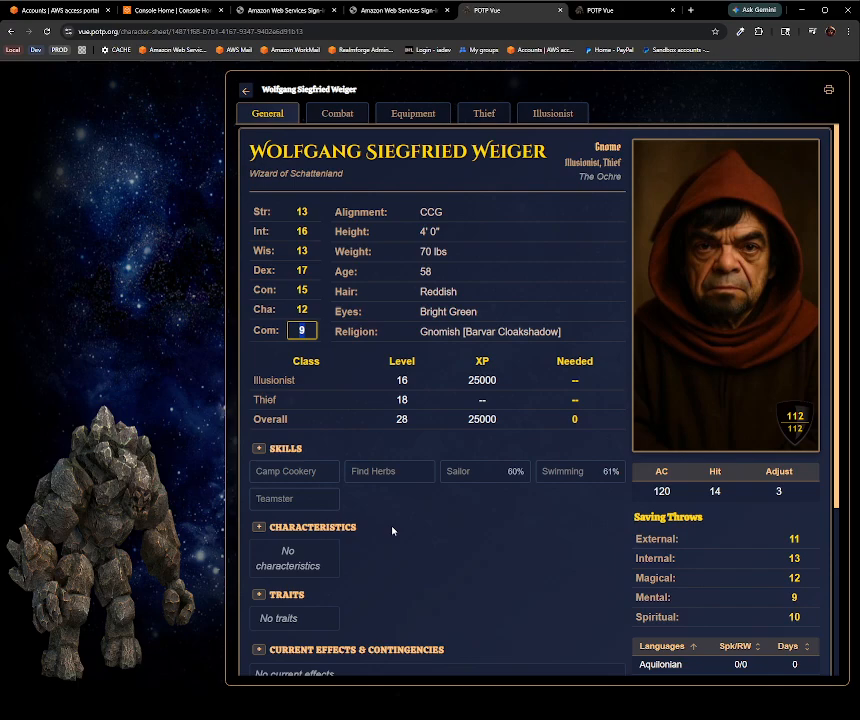
text(10)
key(Return)
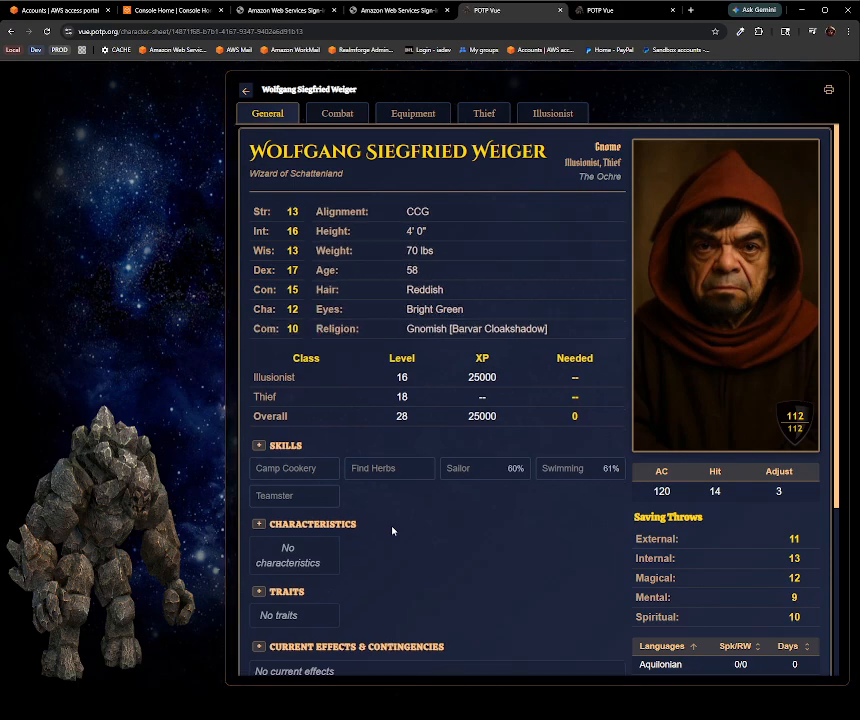
- Set the character's Com score back to 9
click(293, 330)
text(9)
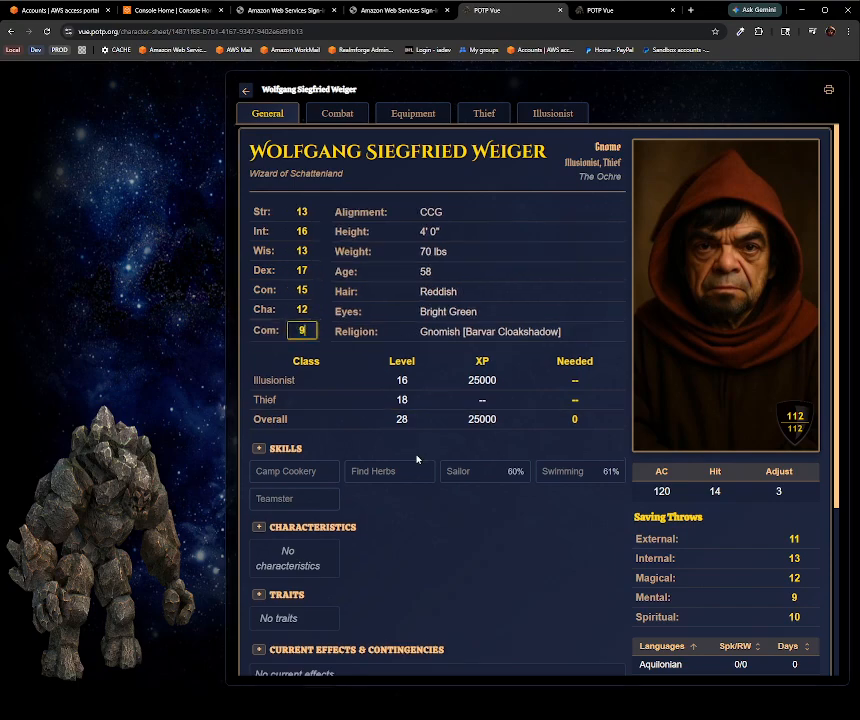
click(445, 593)
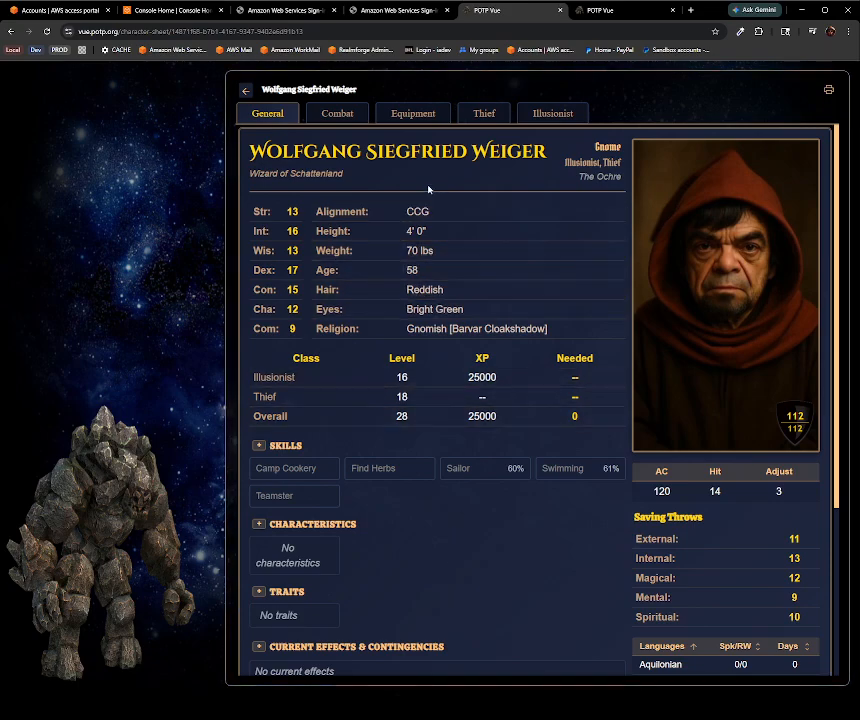
- Open the character's Age entry and Illusionist level for editing, and leave each without entering a value
click(421, 274)
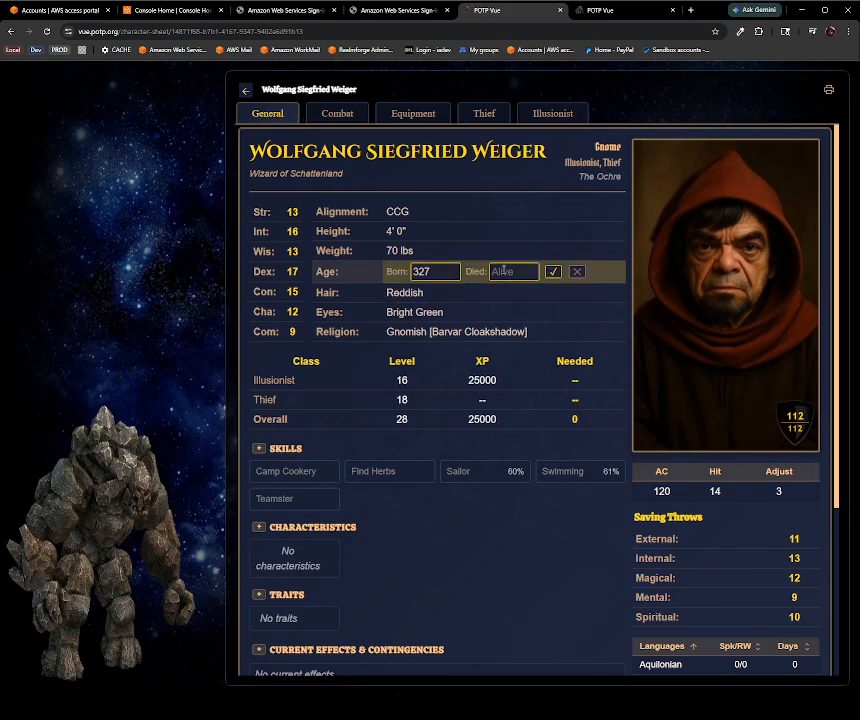
click(577, 272)
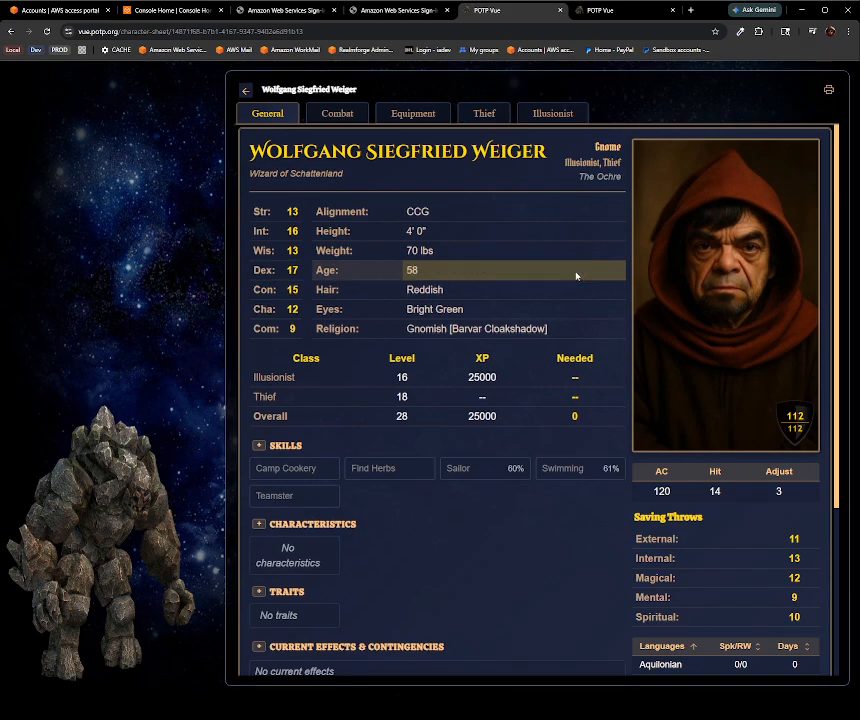
click(401, 378)
click(475, 565)
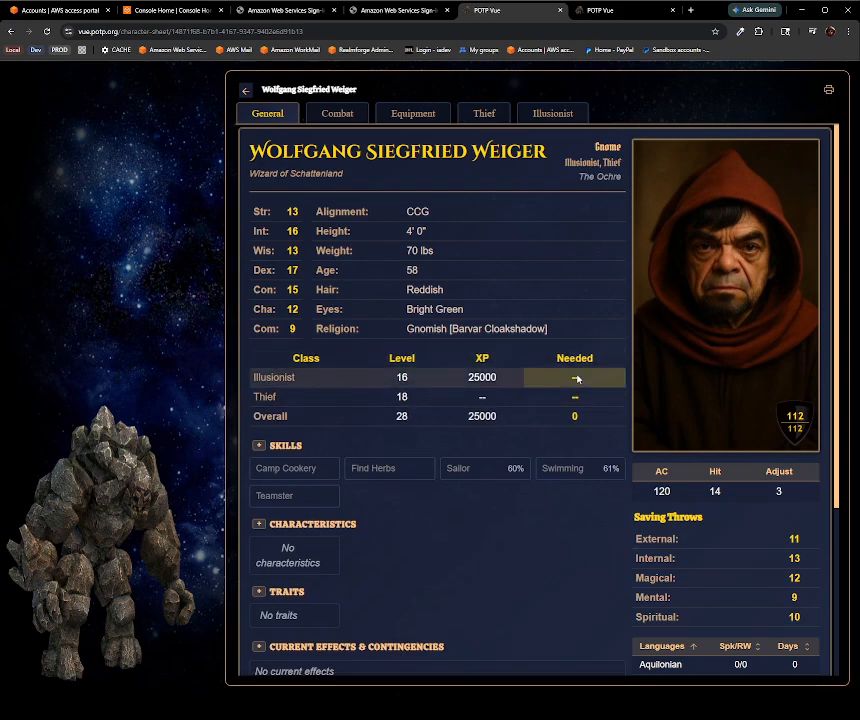
- Open the Camp Cookery skill to view its value, focus days and notes, and close it without saving
click(286, 469)
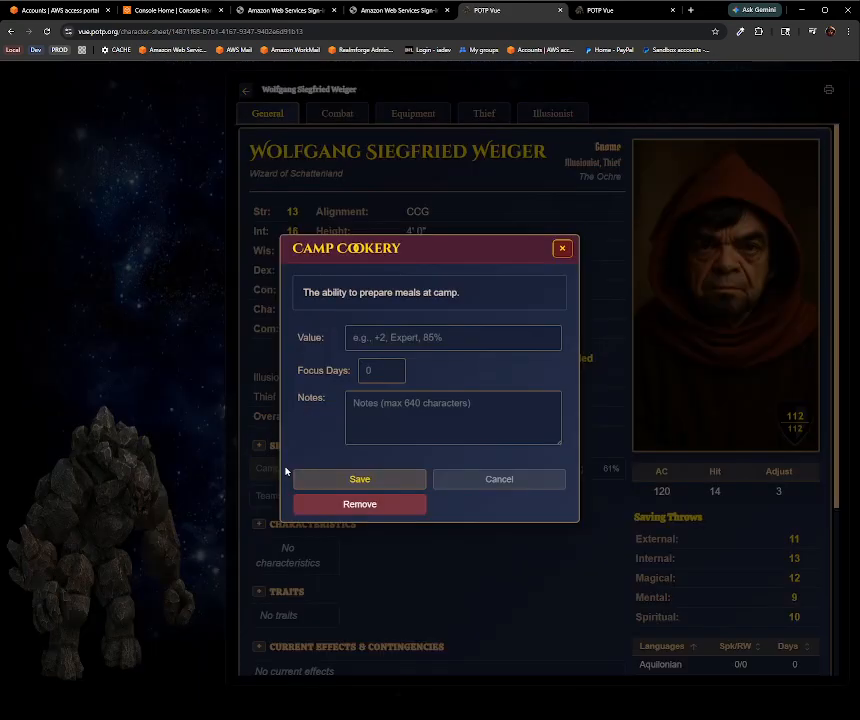
click(382, 403)
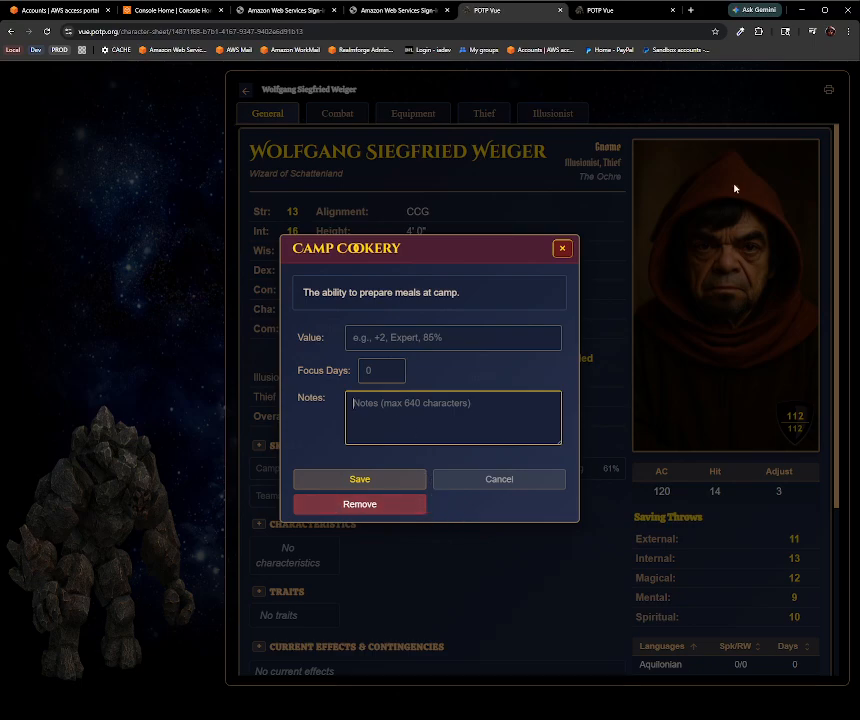
click(563, 250)
- Add a characteristic named Ugly with the value "As all hell", and reopen its entry to review it
scroll(493, 505, down, 2)
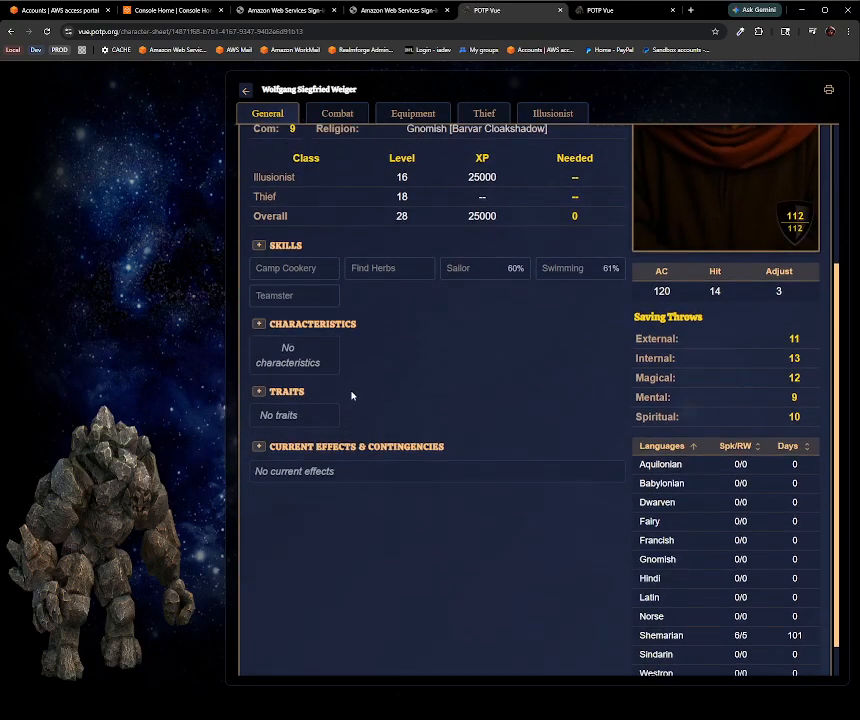
click(258, 324)
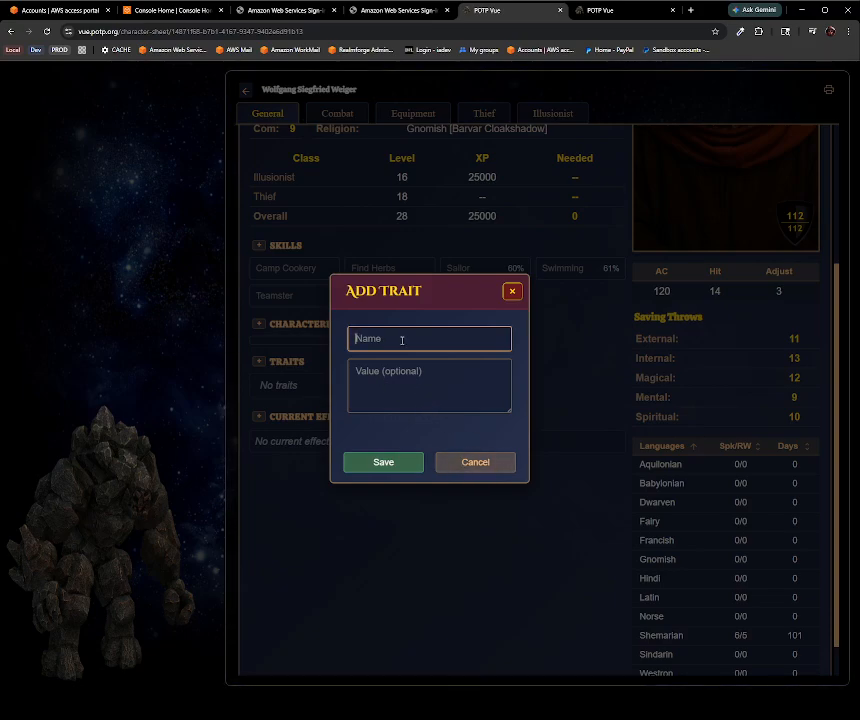
text(Ugly)
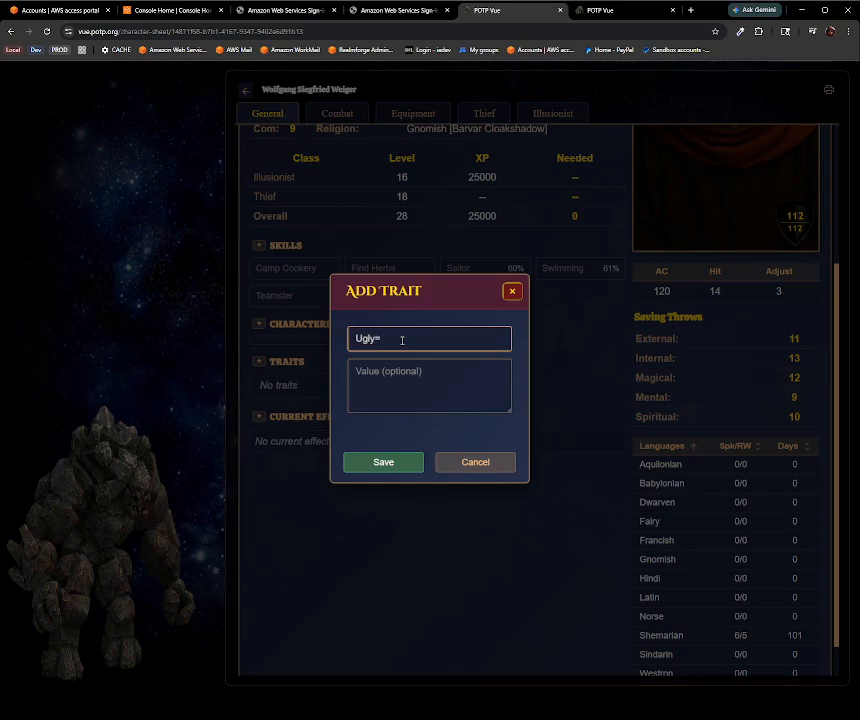
text(u)
click(405, 397)
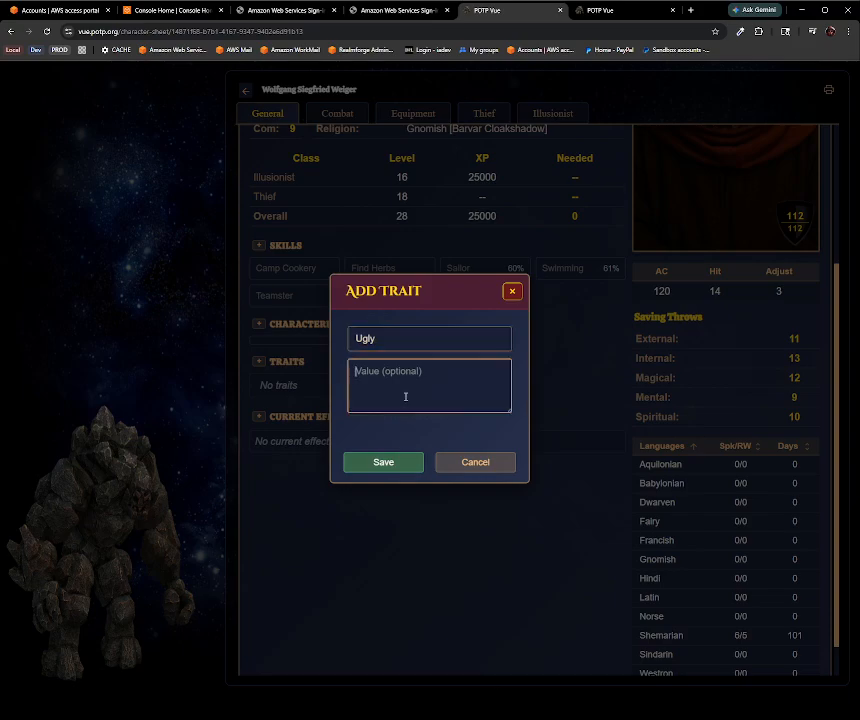
text(As all hell)
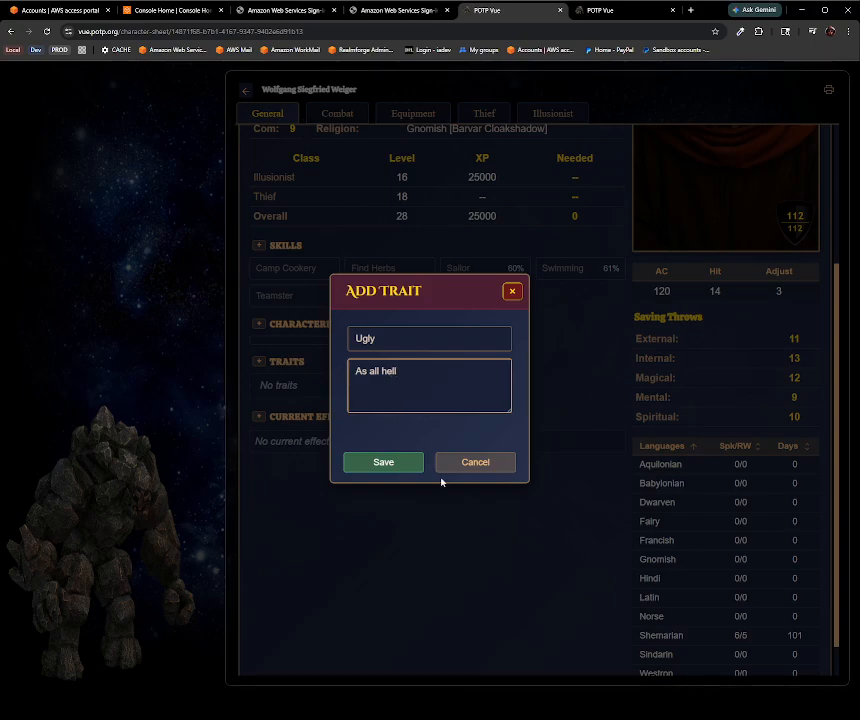
click(371, 463)
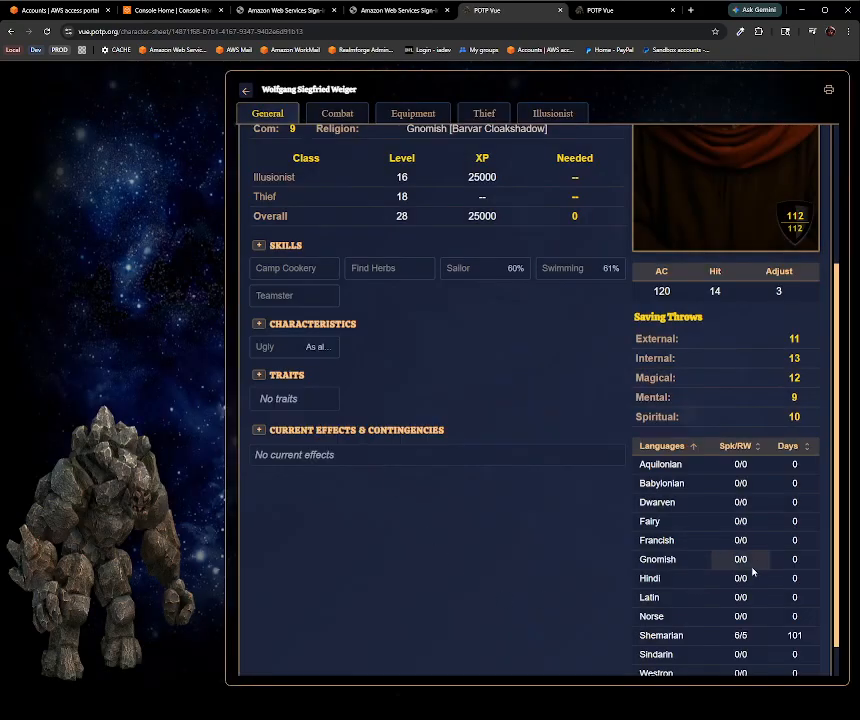
click(284, 346)
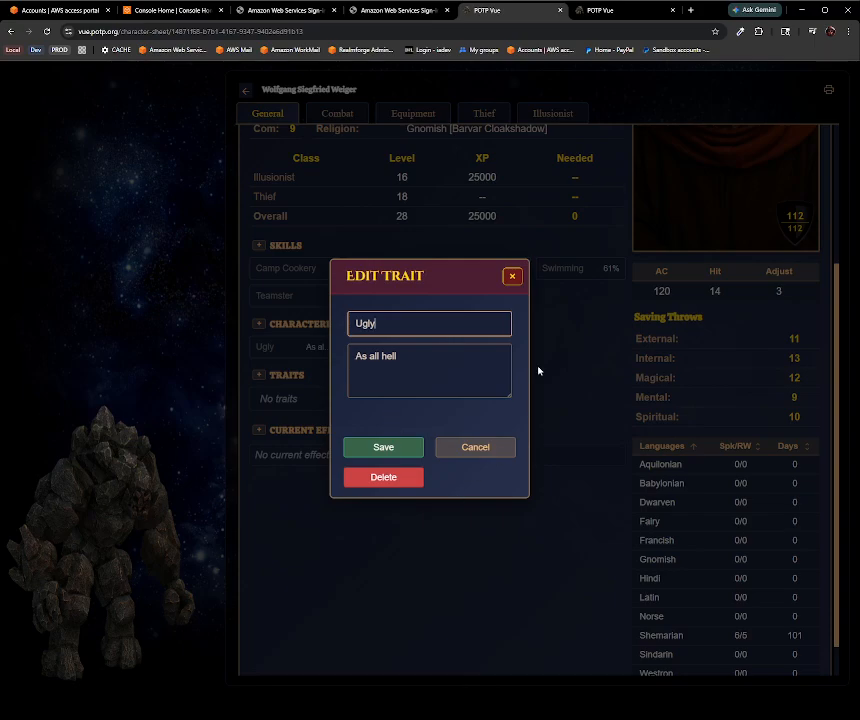
click(512, 279)
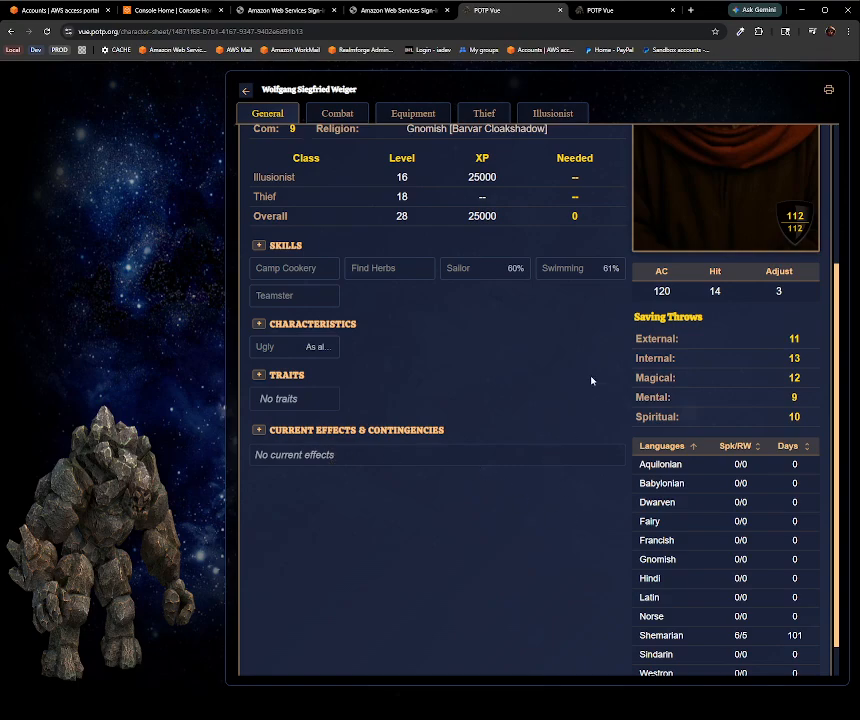
- Open the External saving throw, AC and Hit values for editing one by one, without entering anything
click(793, 339)
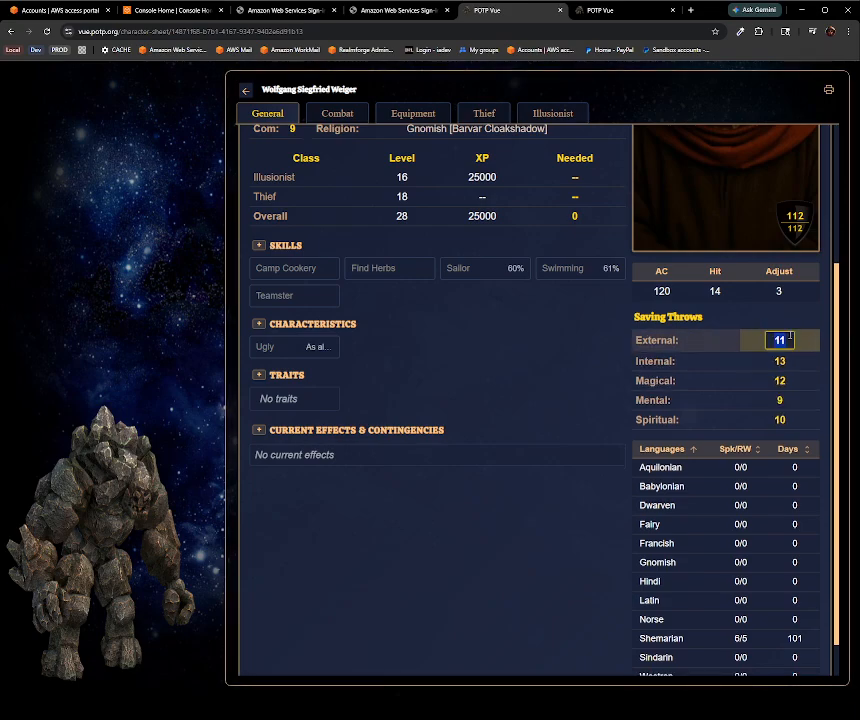
click(789, 314)
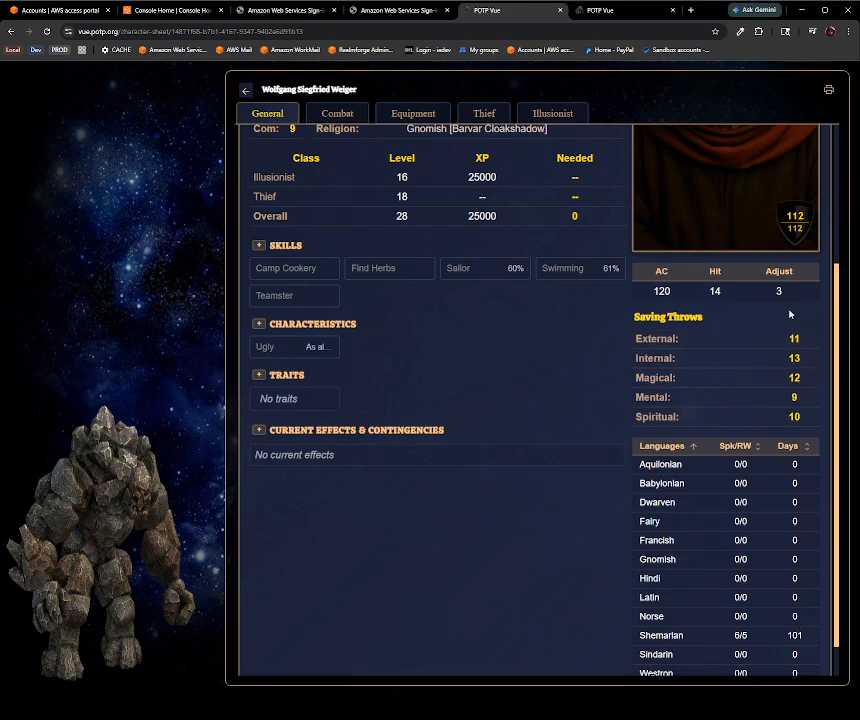
click(661, 291)
click(572, 330)
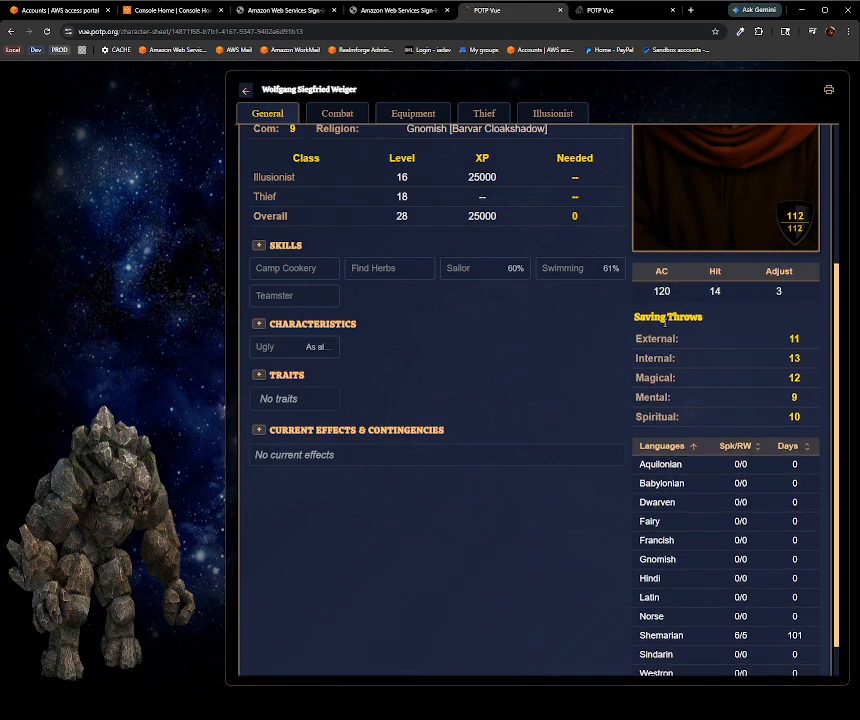
scroll(786, 300, down, 1)
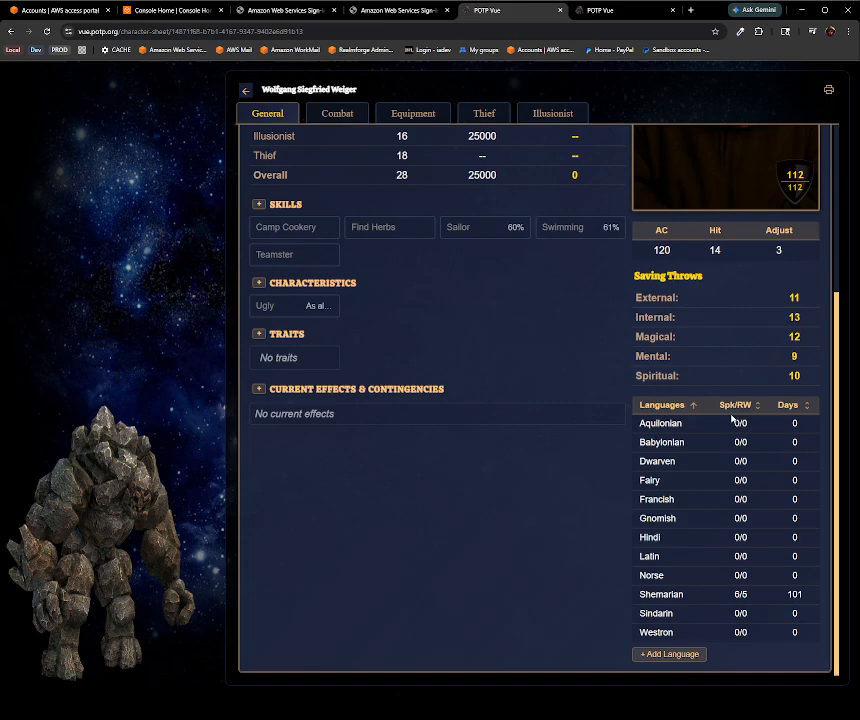
click(715, 250)
click(548, 286)
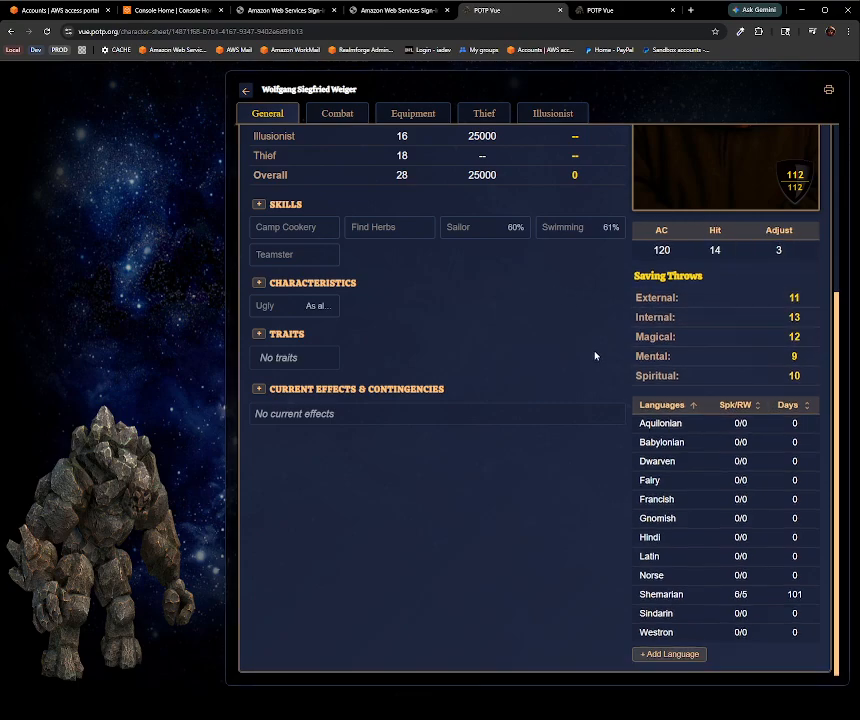
- Add the language Vulkithian to the character's language list
scroll(596, 354, up, 3)
scroll(704, 512, down, 3)
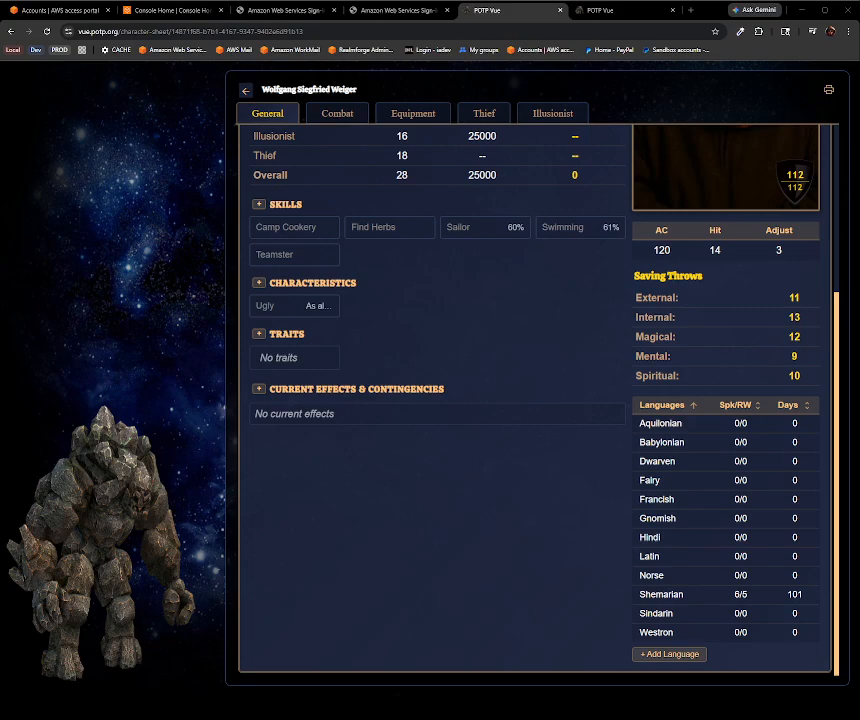
click(657, 655)
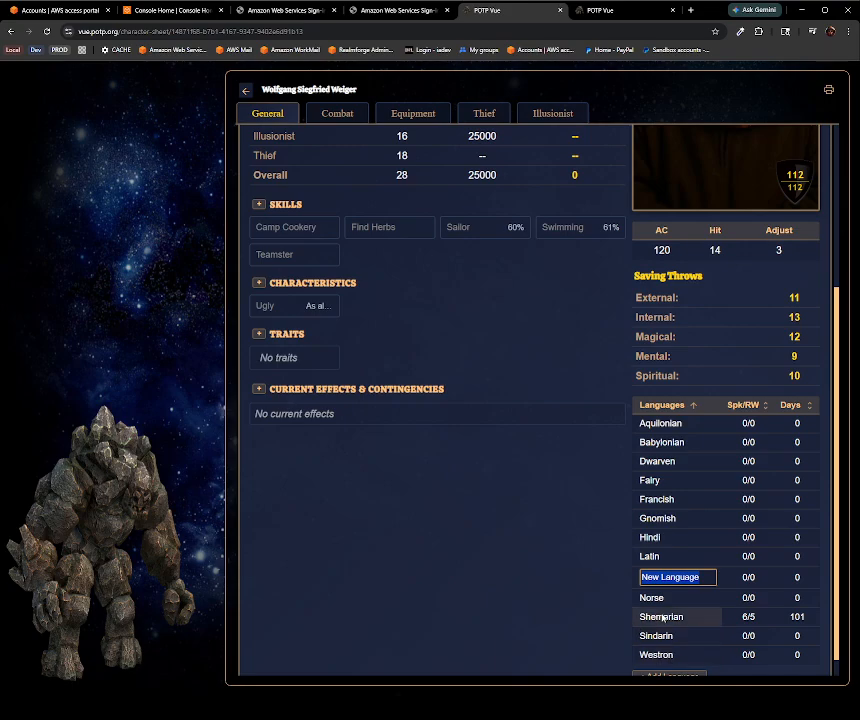
text(Vulkithian)
key(Return)
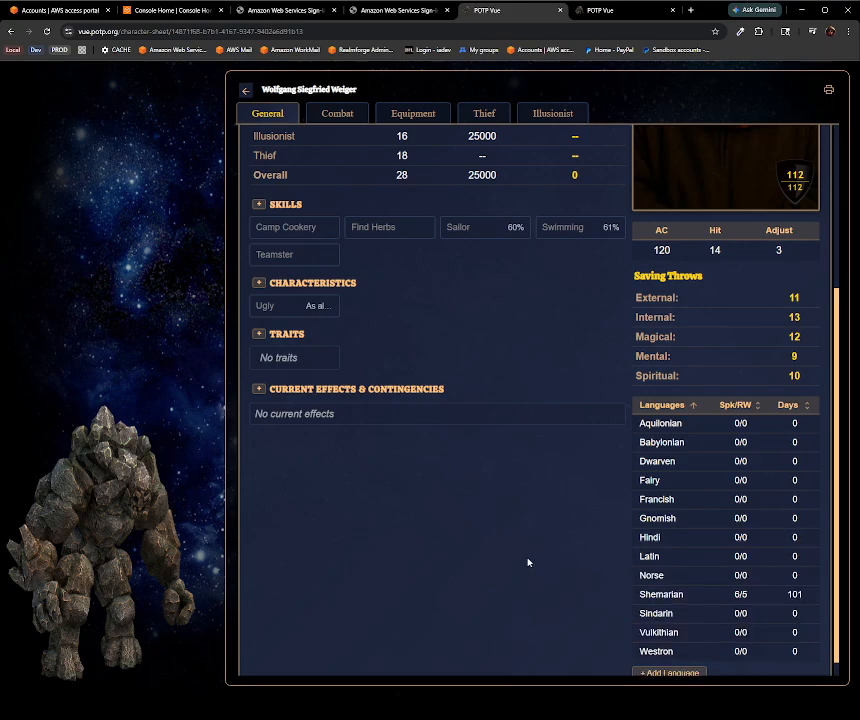
scroll(602, 556, down, 1)
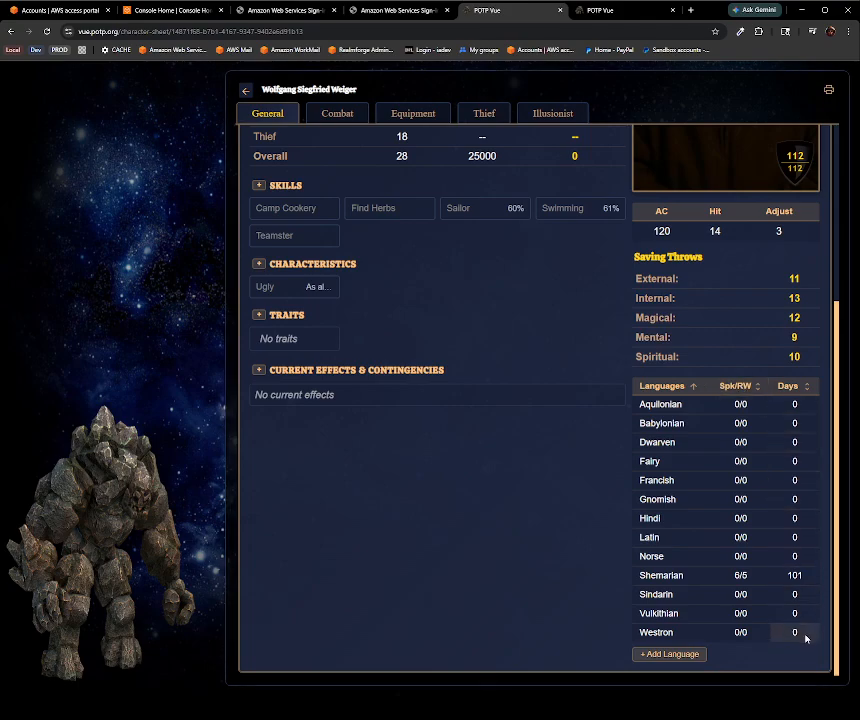
- Add a Crossbow Pistol weapon skill to the combat sheet with Hit 2, Damage Dice 6 and Damage Plus 2
scroll(520, 525, up, 3)
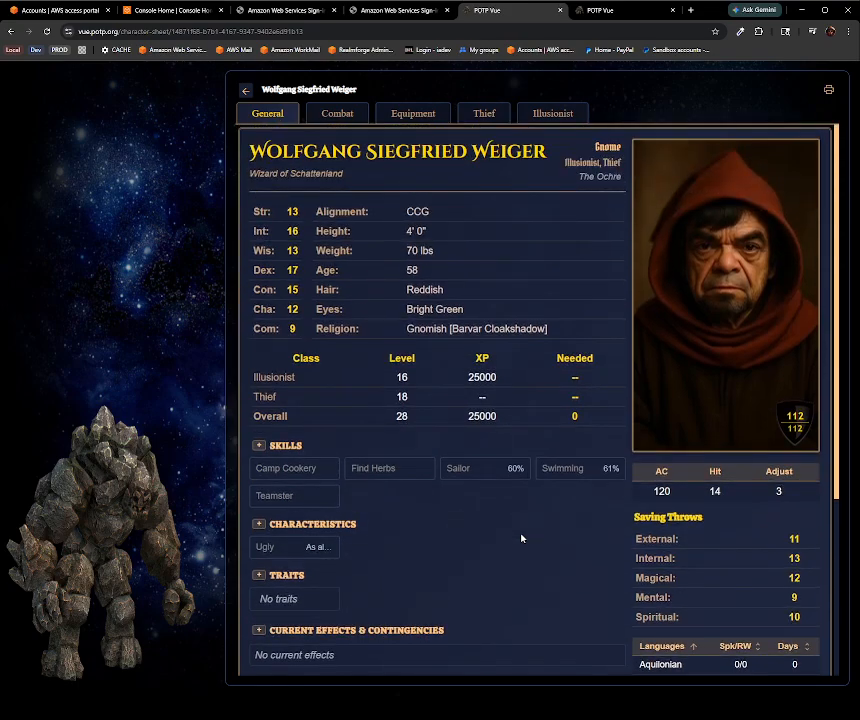
click(325, 116)
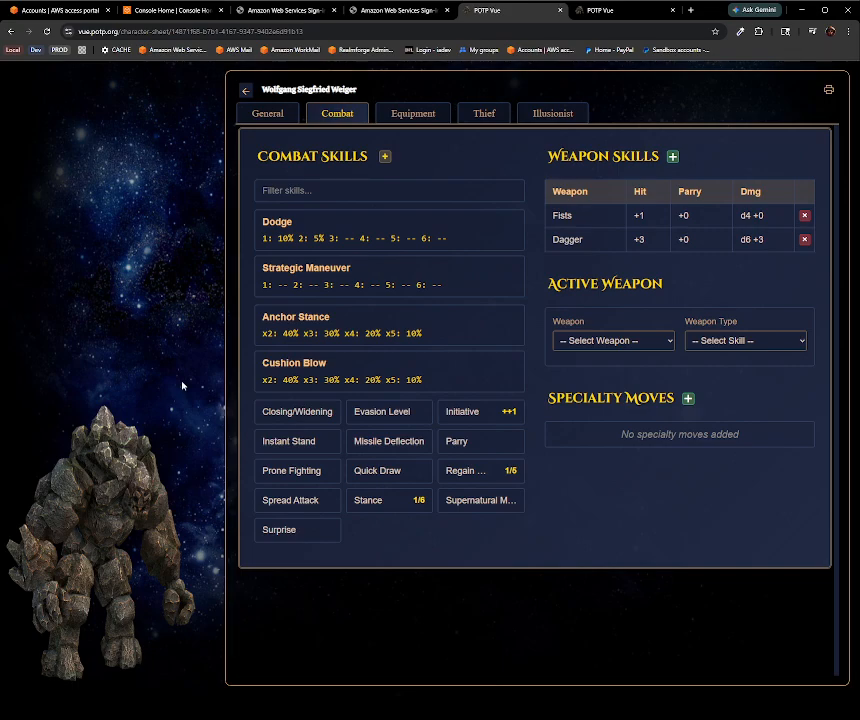
click(672, 158)
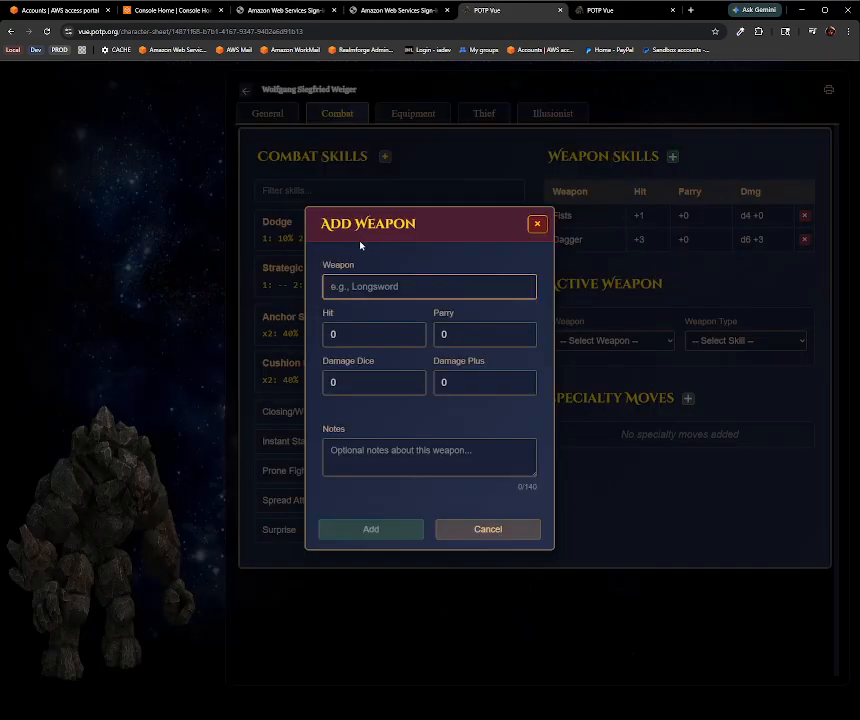
text(C)
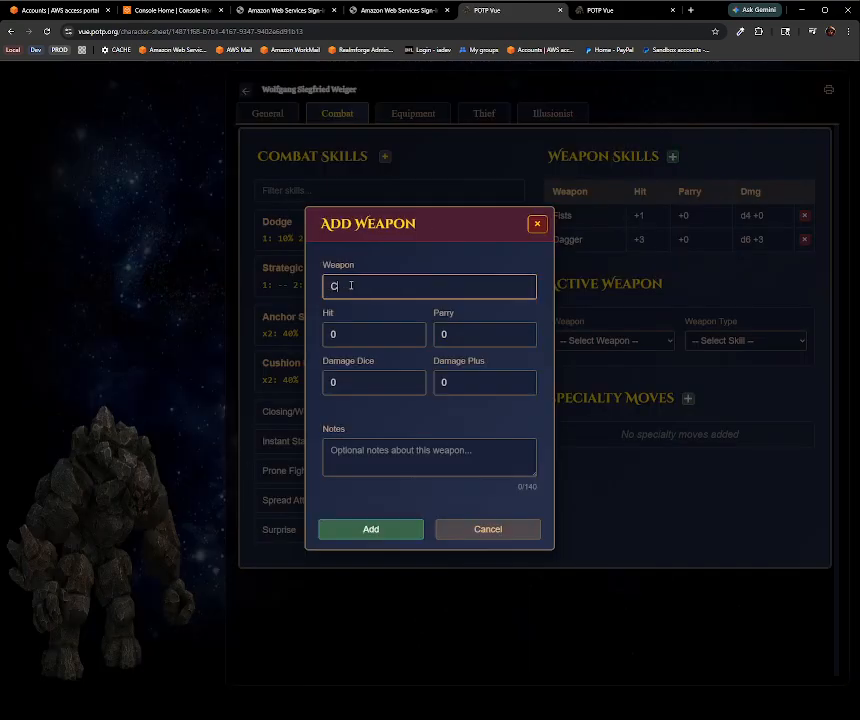
text(rossbow Pistol)
click(352, 341)
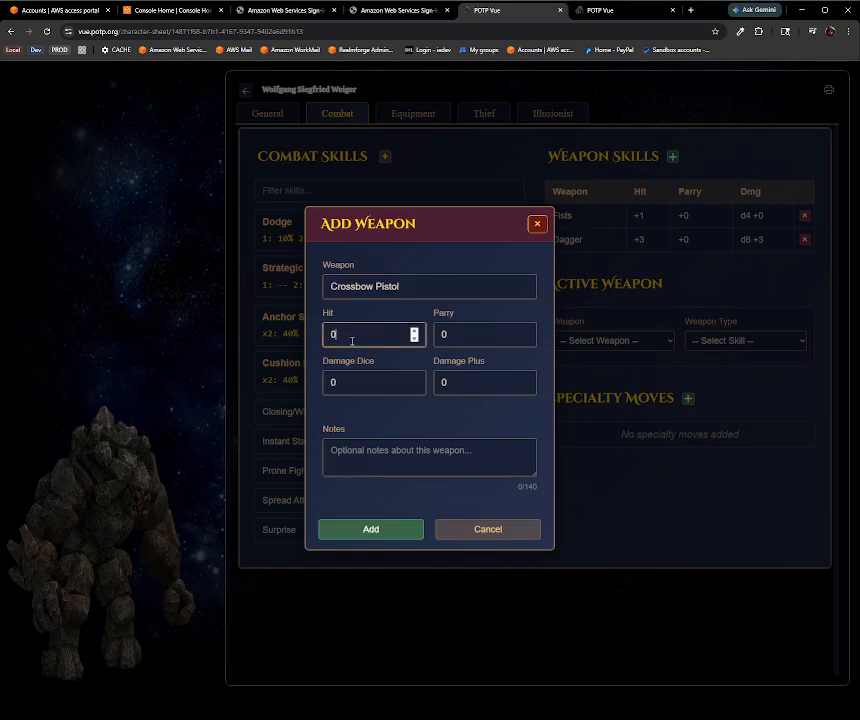
double_click(415, 331)
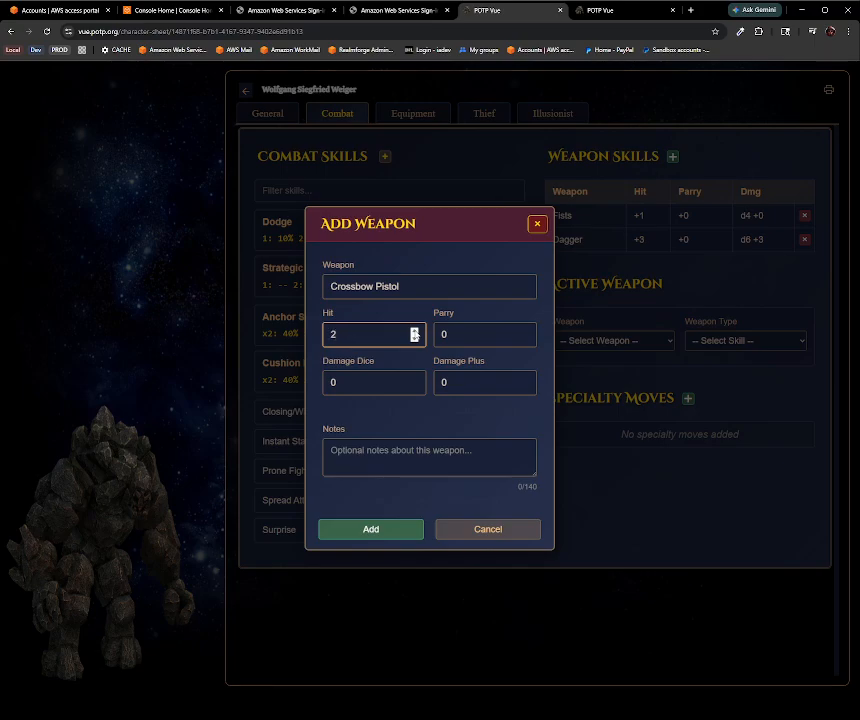
click(348, 382)
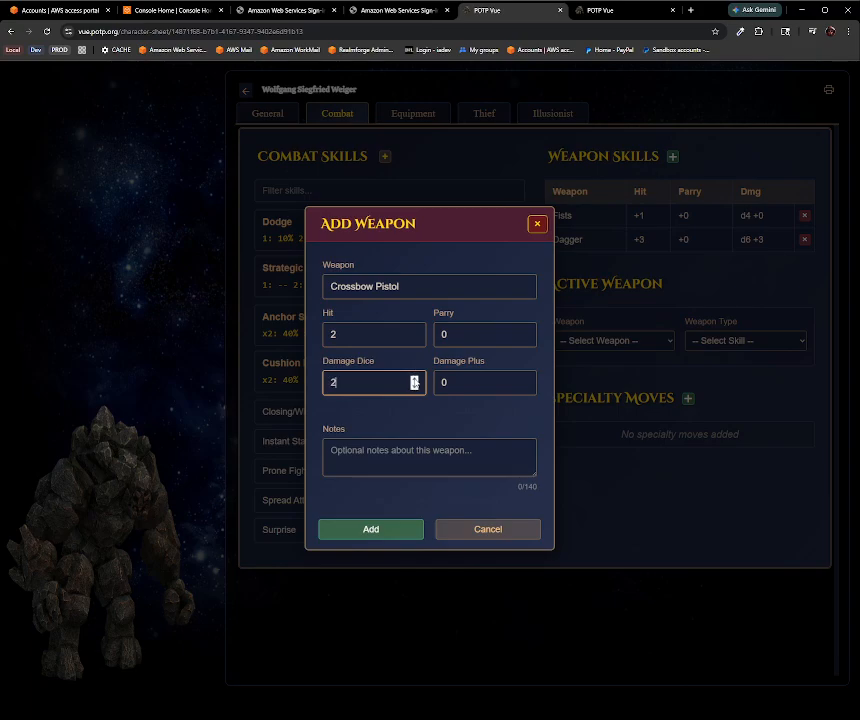
click(414, 380)
click(453, 380)
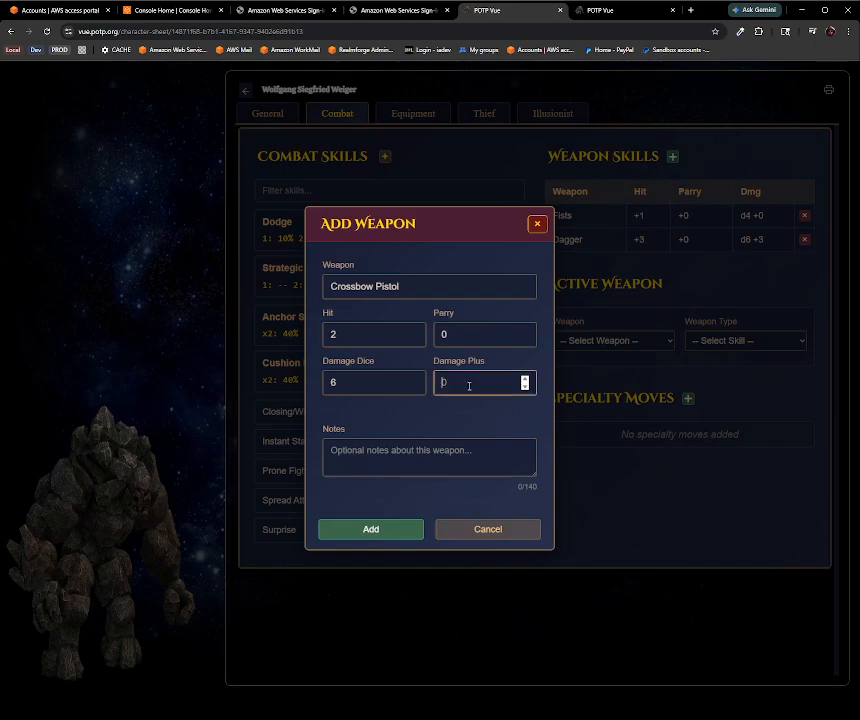
text(2)
click(370, 529)
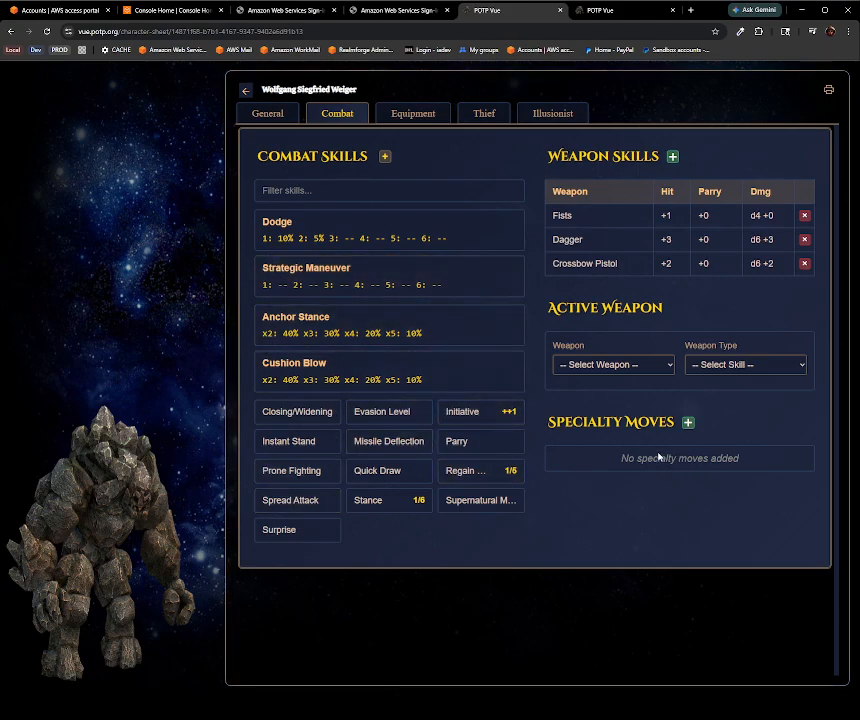
- Make the Balstonian Dagger the active weapon and compare it with its entry in the character's equipment
click(405, 114)
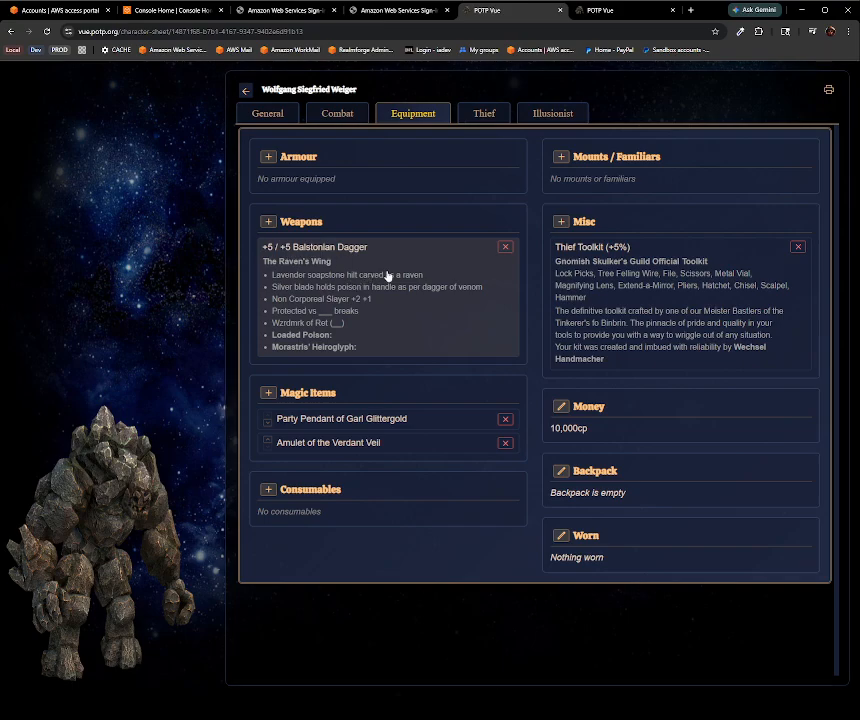
click(338, 116)
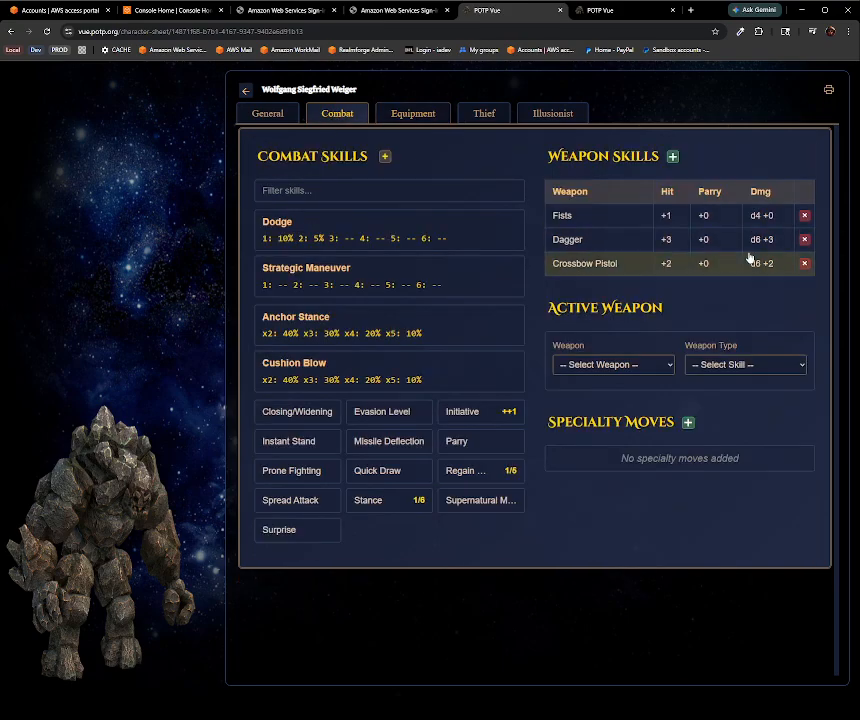
click(621, 366)
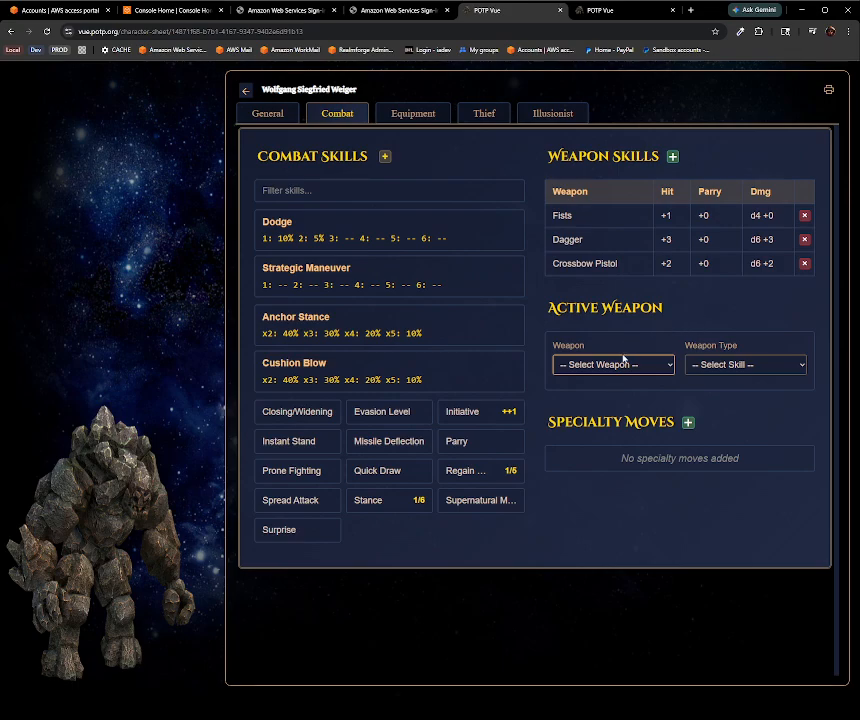
click(606, 404)
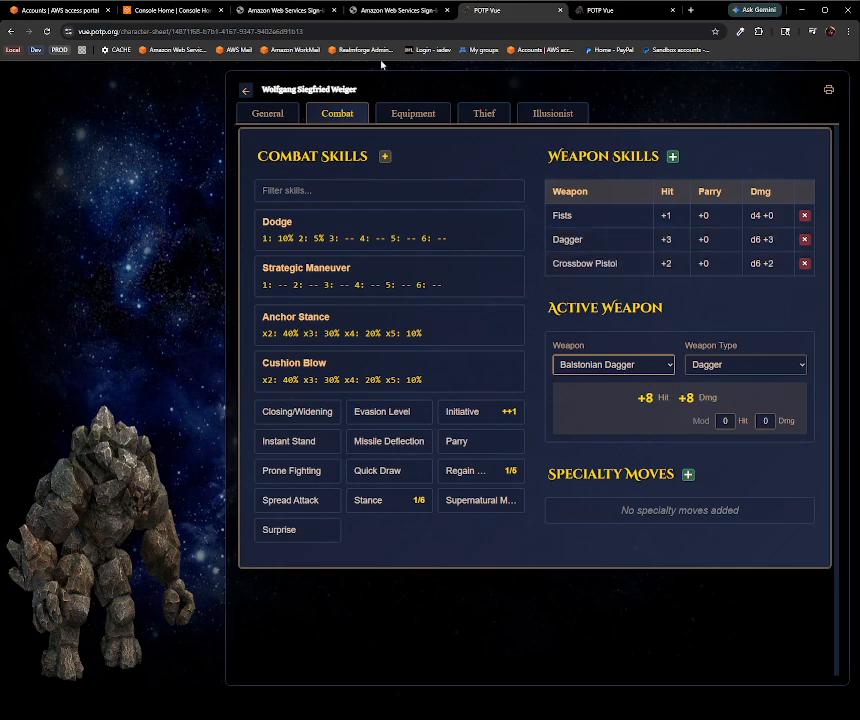
click(407, 115)
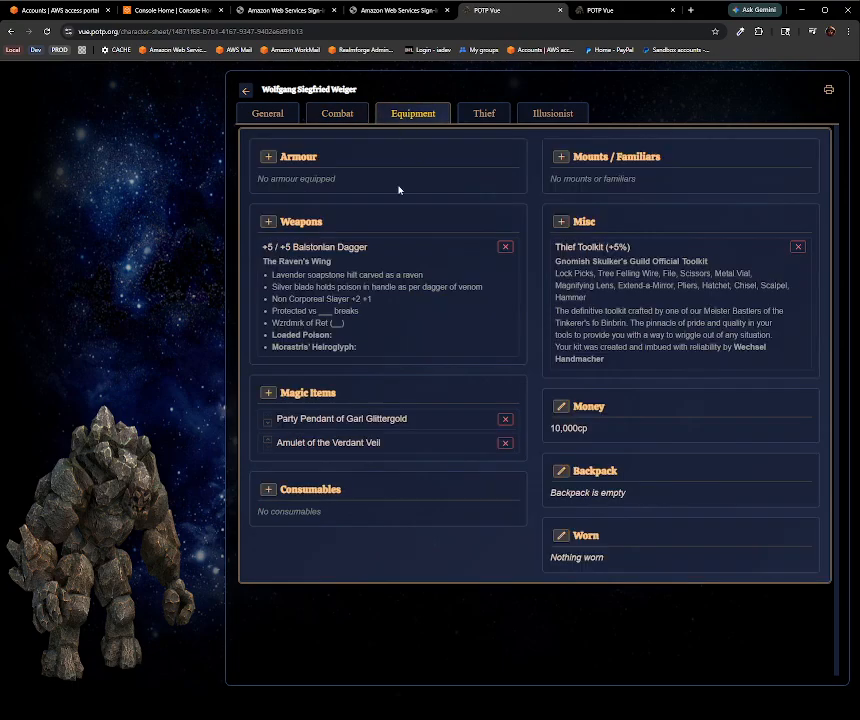
click(338, 114)
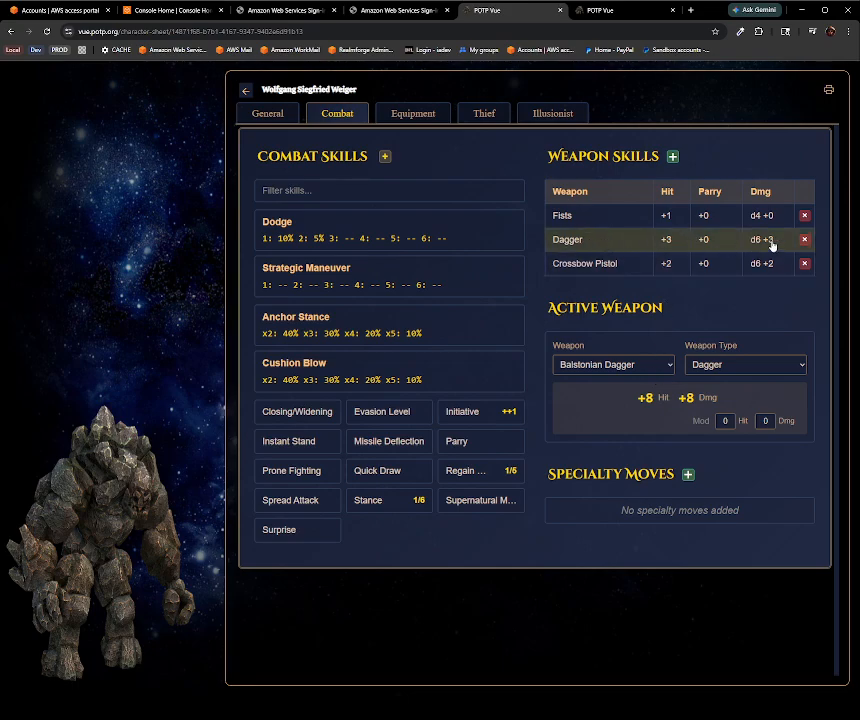
- Set both the Hit and Dmg modifiers of the active weapon to -2
click(725, 421)
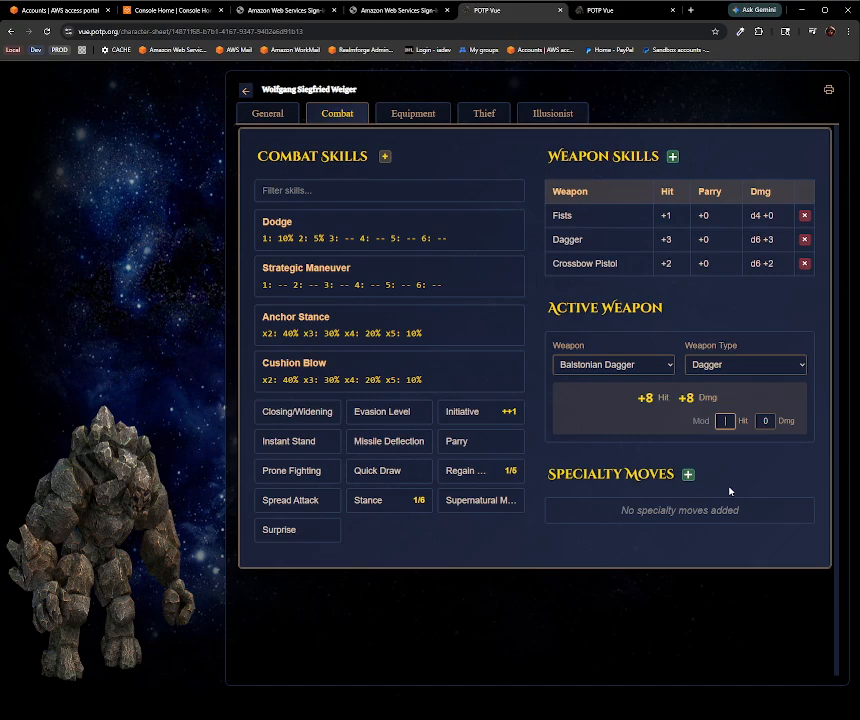
click(758, 422)
click(770, 417)
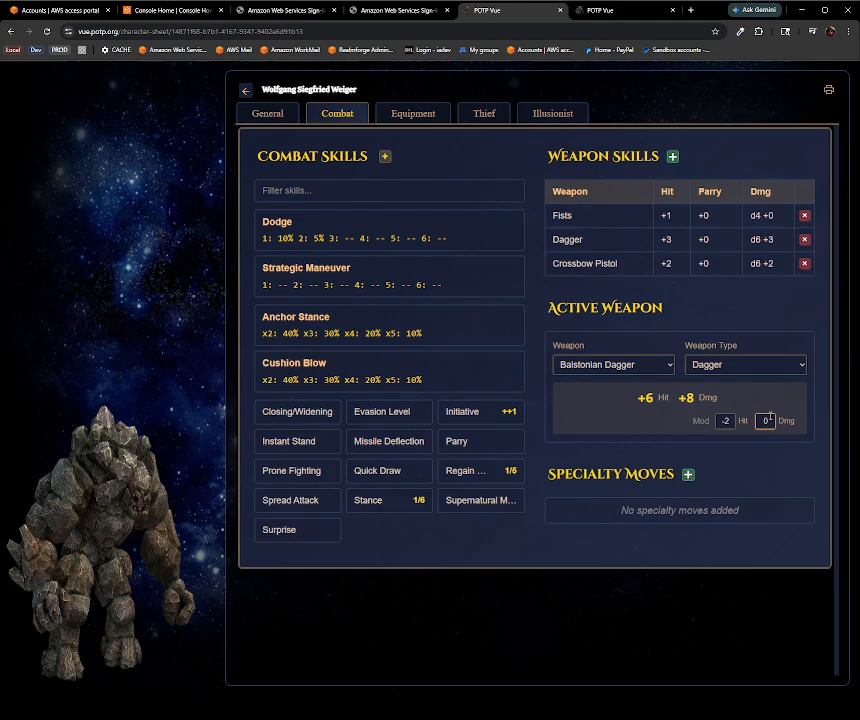
text(-2)
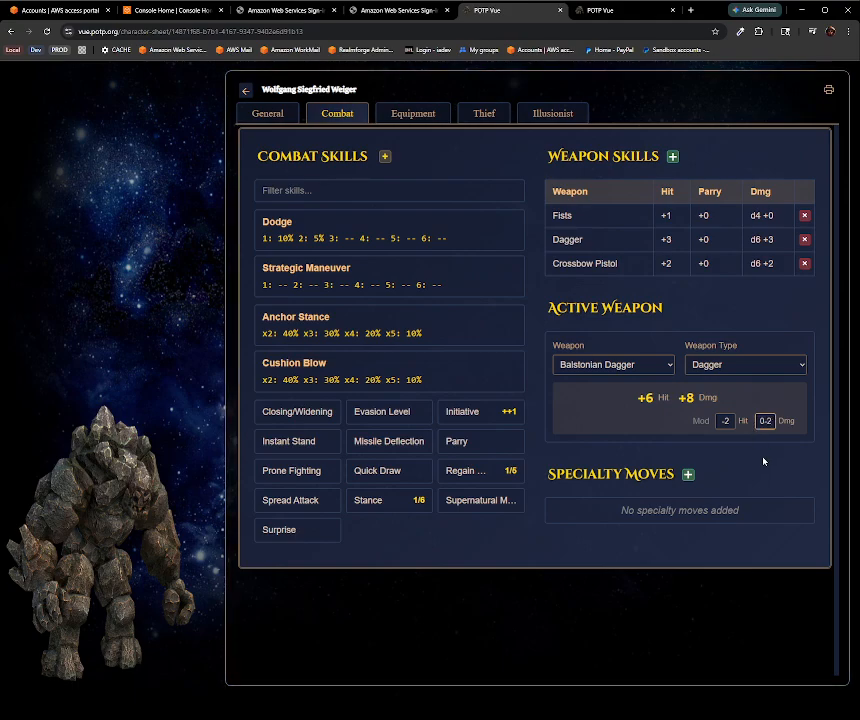
key(BackSpace)
key(BackSpace)
key(BackSpace)
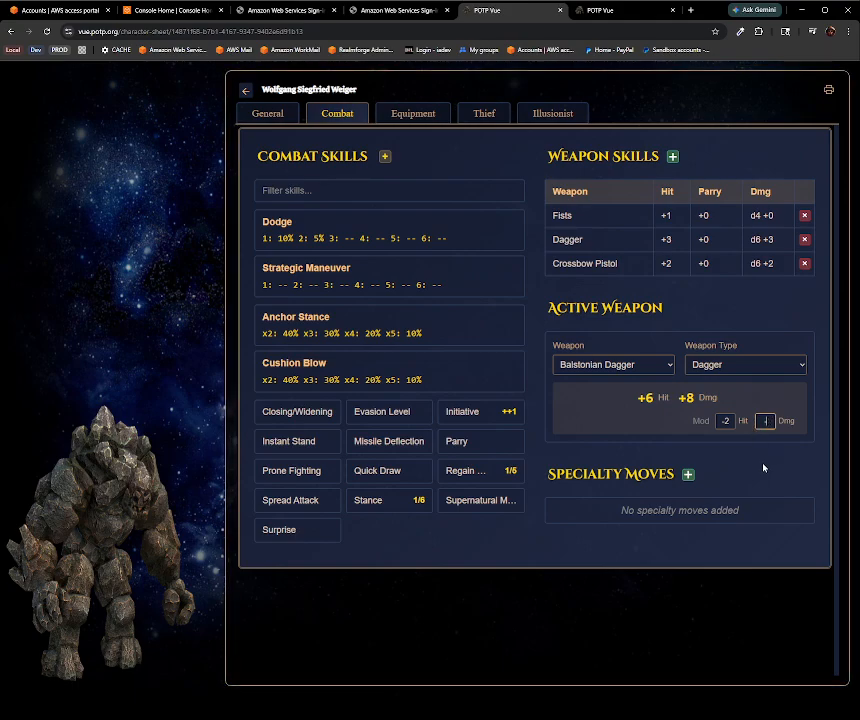
text(-2)
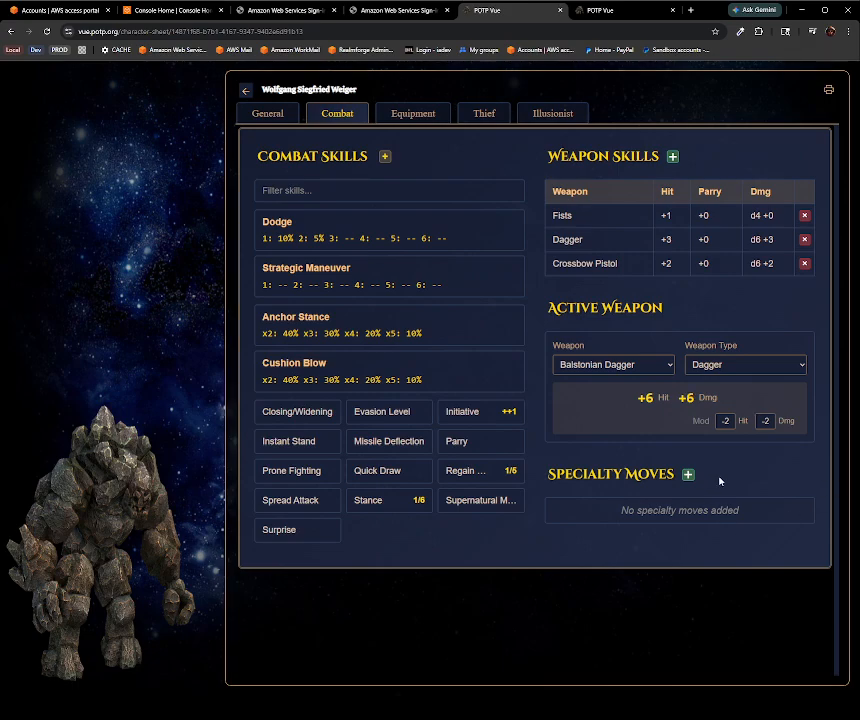
- Reset the active weapon's Hit and Dmg modifiers to 0
click(726, 421)
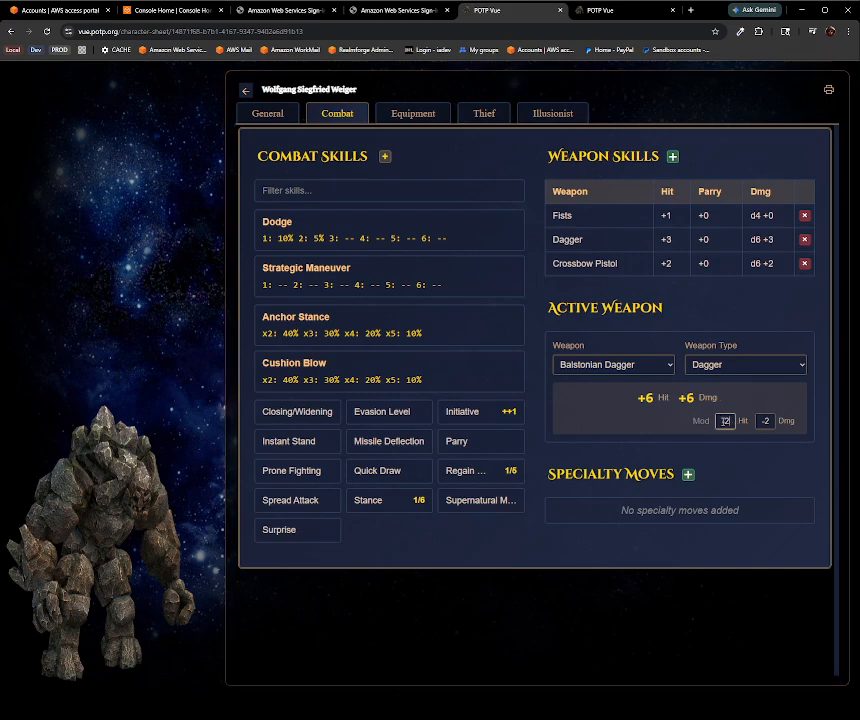
drag(726, 421, 680, 426)
text(0)
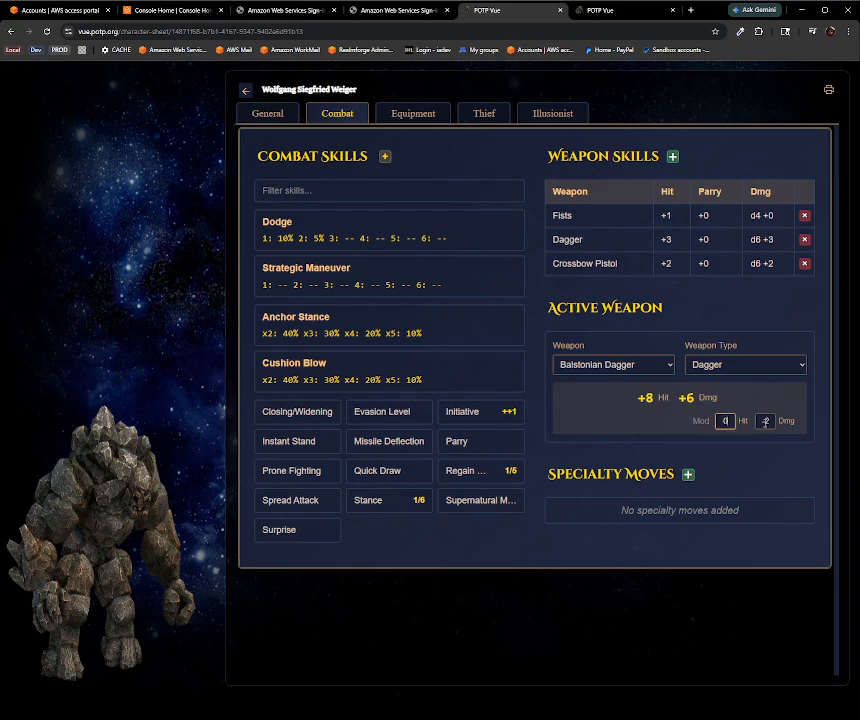
drag(763, 421, 740, 424)
text(0)
click(735, 487)
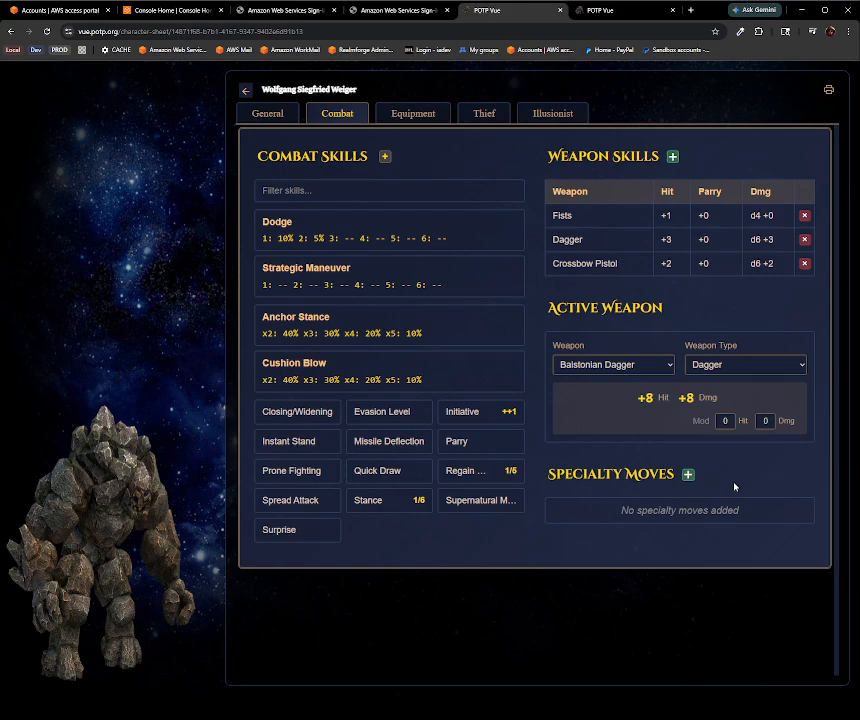
- View the blank form for new equipment weapons and the Balstonian Dagger's edit form, closing each without saving
click(408, 115)
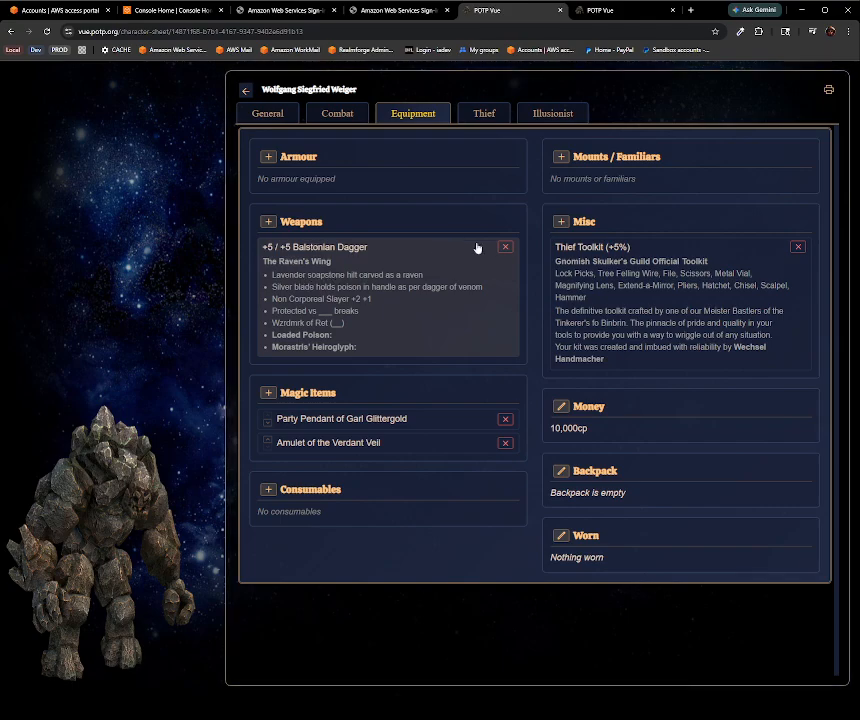
click(268, 222)
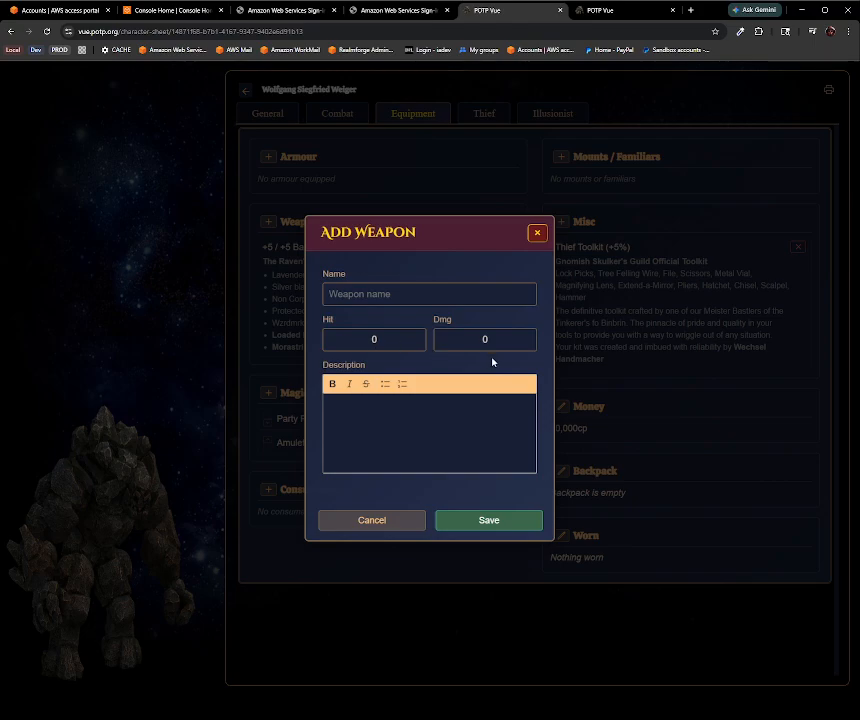
click(356, 421)
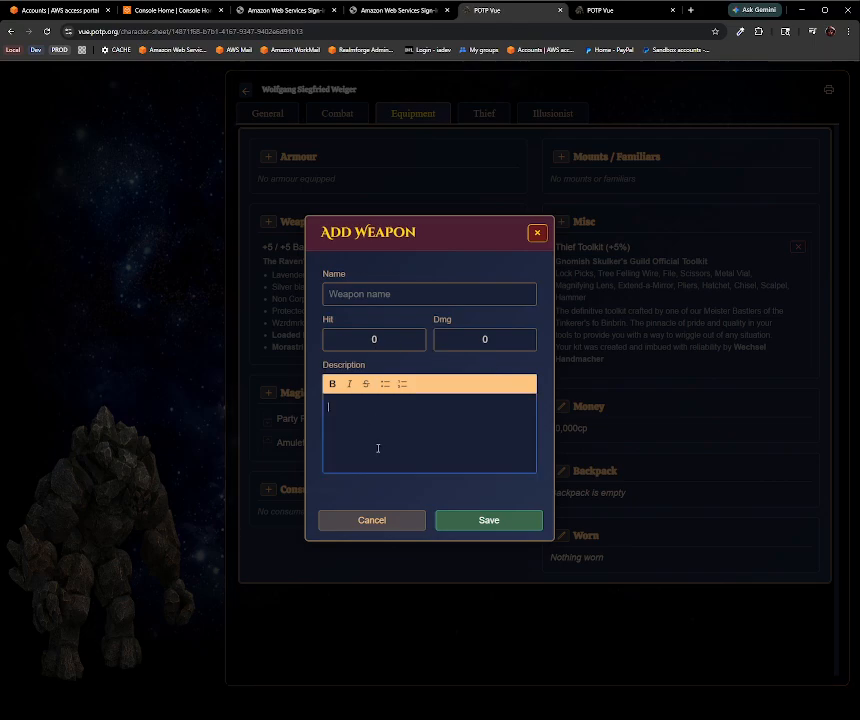
click(367, 522)
click(376, 347)
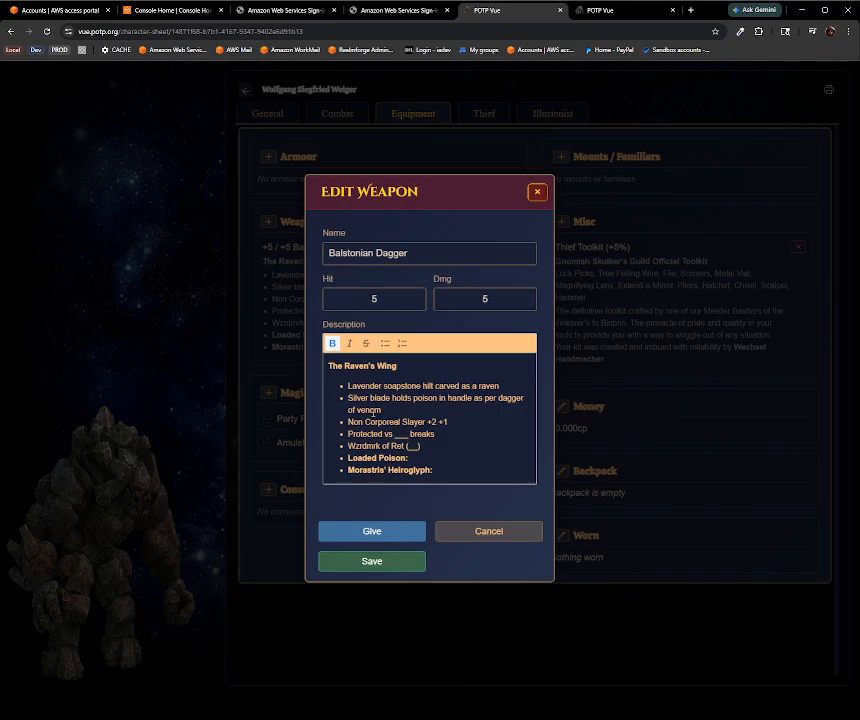
click(472, 533)
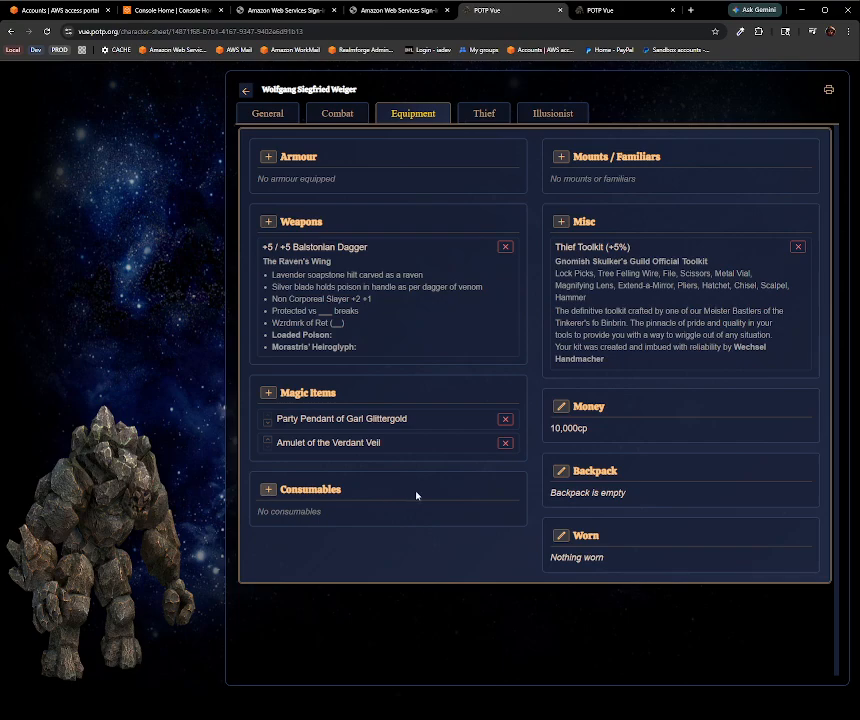
- Open the Backpack and Worn text editors in the equipment one after the other, and cancel each without entering anything
click(562, 470)
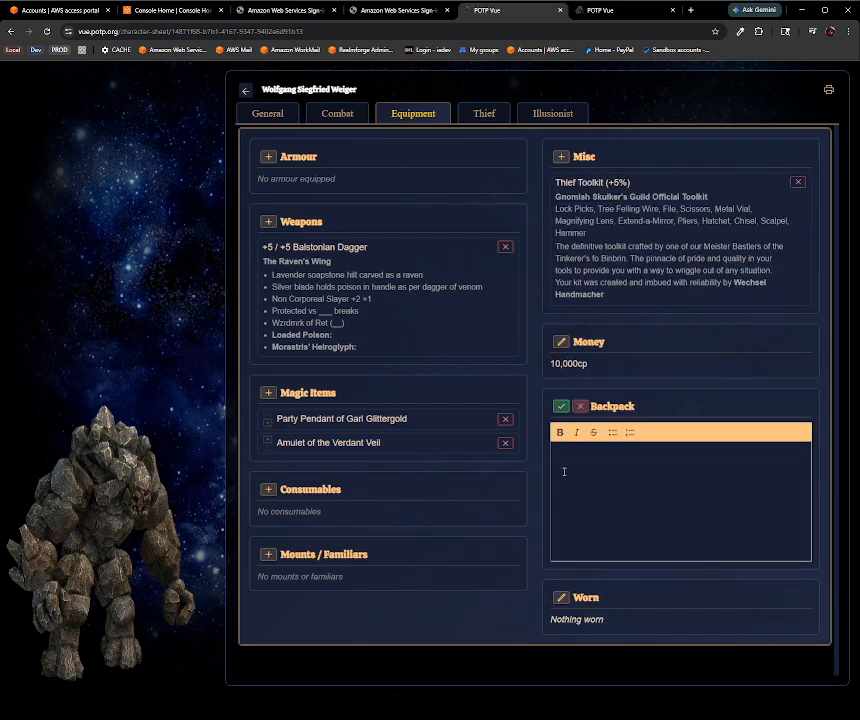
click(618, 468)
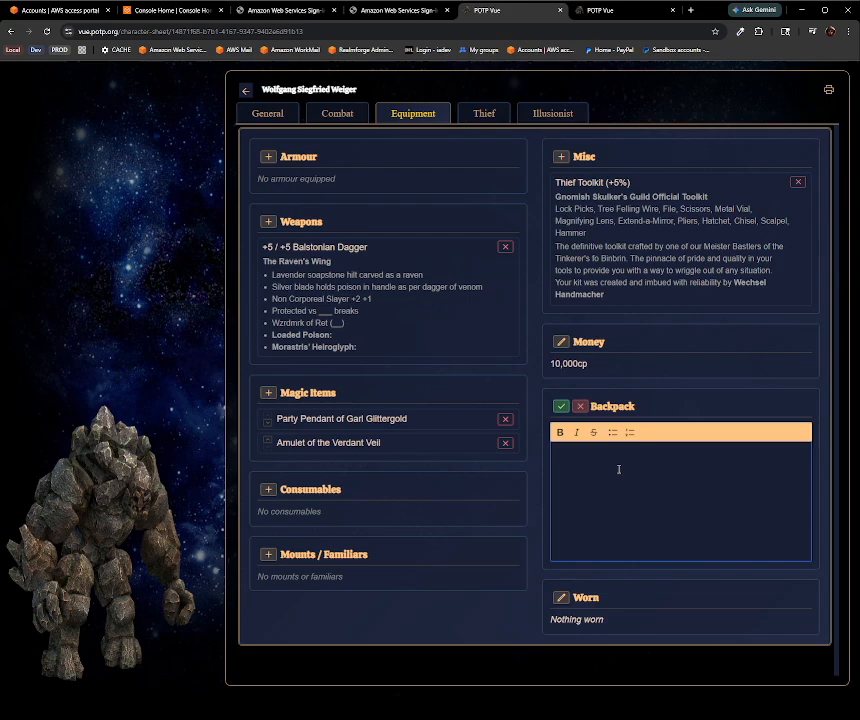
click(580, 406)
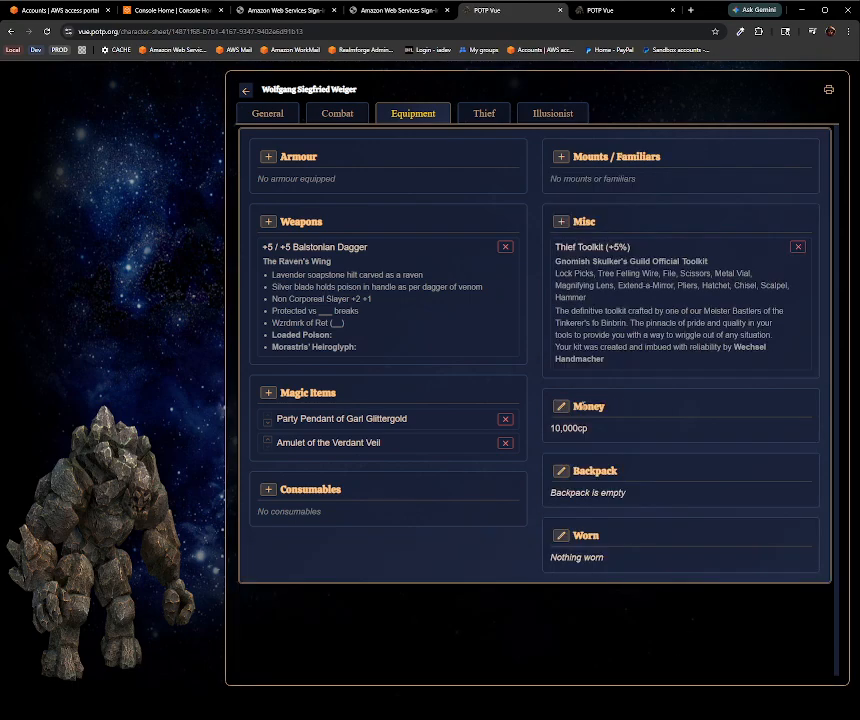
click(561, 535)
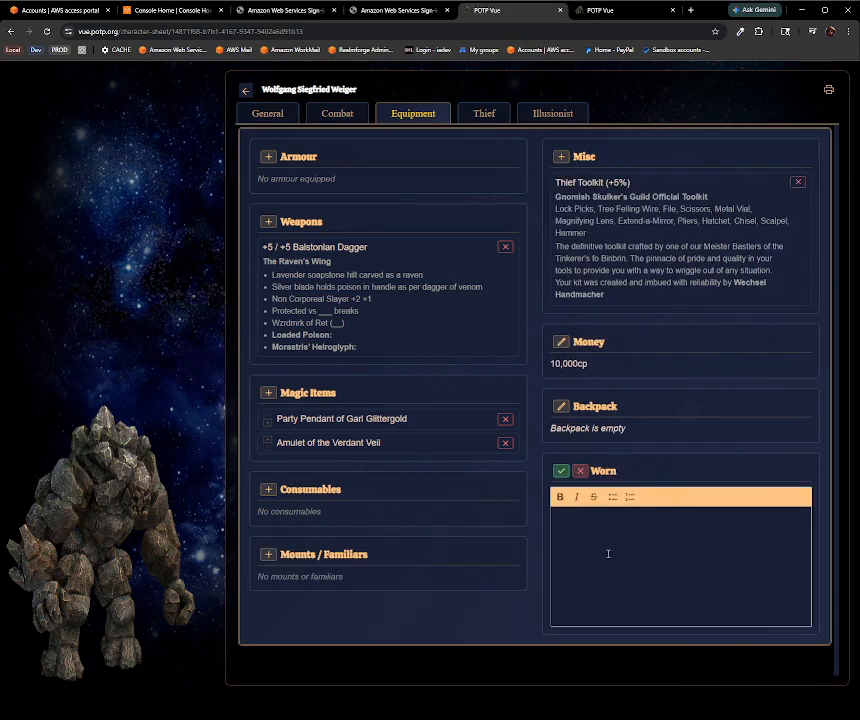
click(581, 471)
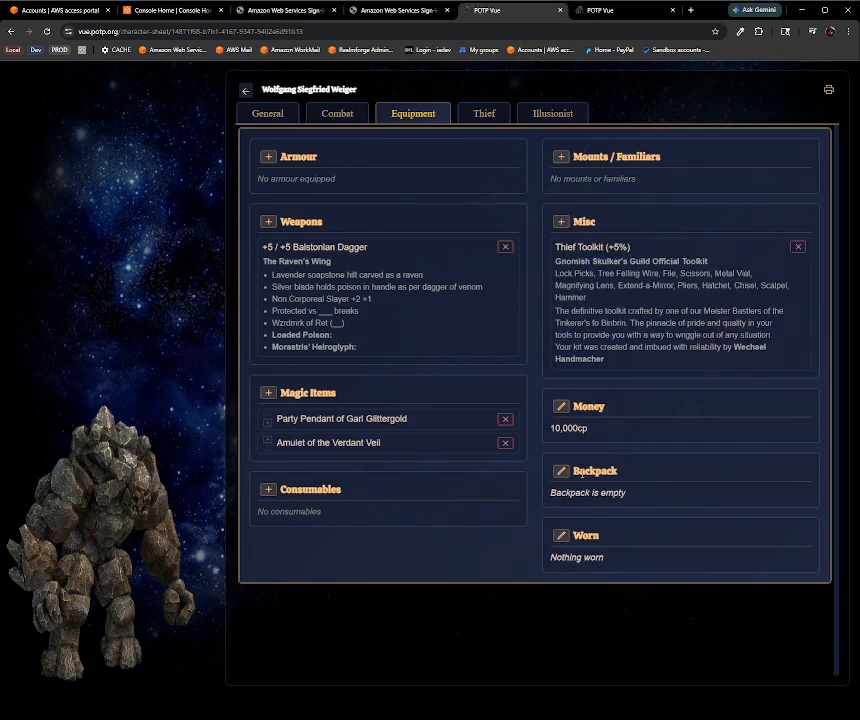
- View the blank form for adding a mount or familiar and cancel it without entering anything
click(558, 158)
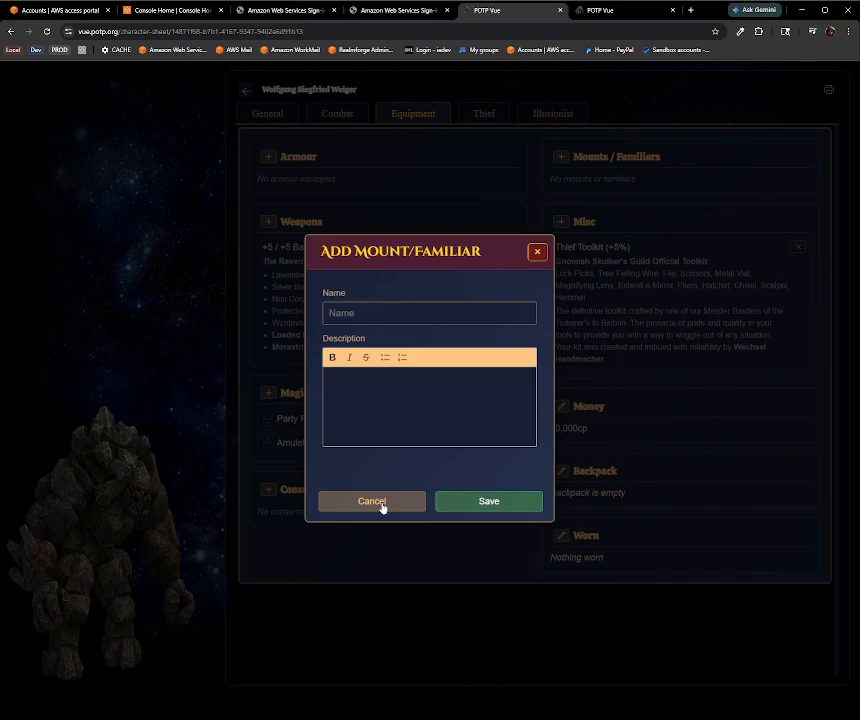
click(356, 405)
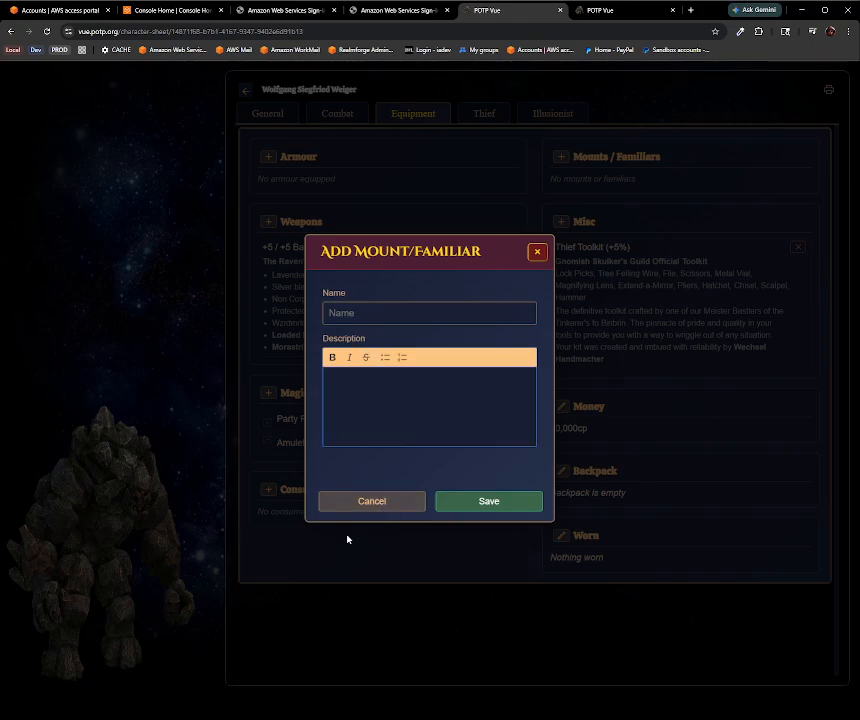
click(368, 503)
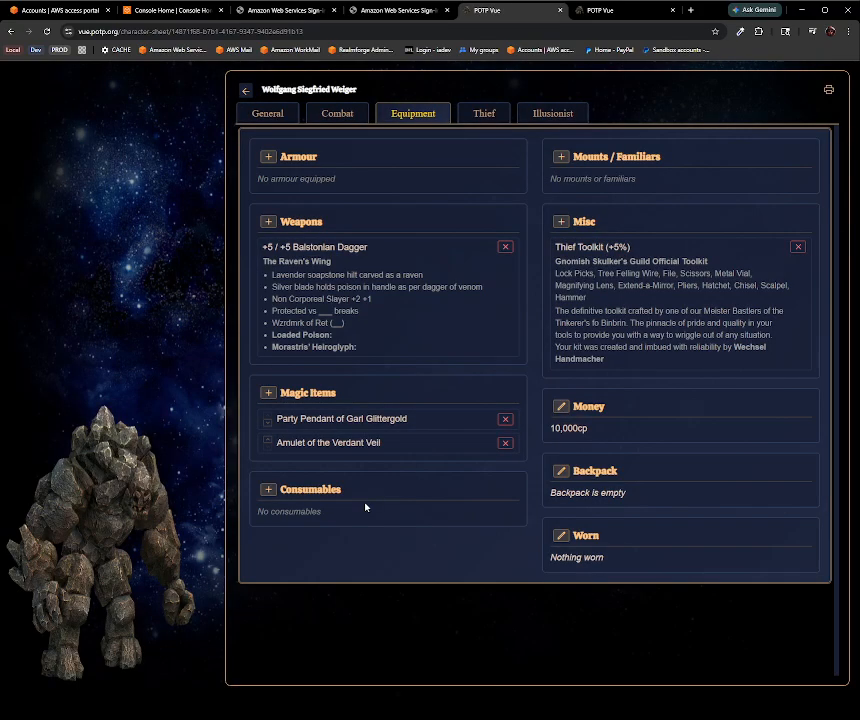
- Choose the Balstonian Dagger as the Backstab weapon among the character's thief details
click(479, 112)
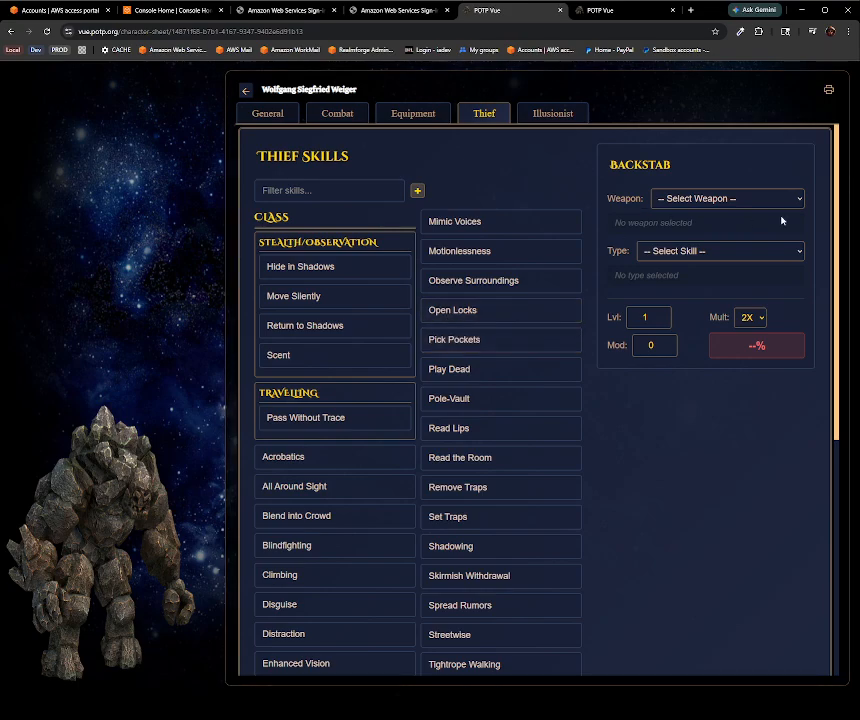
click(738, 203)
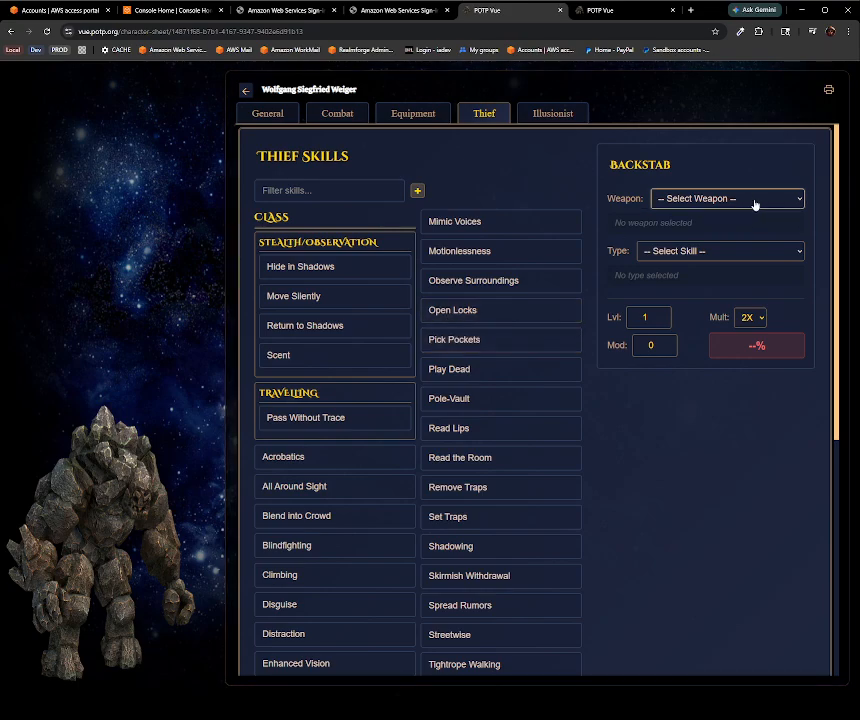
click(698, 231)
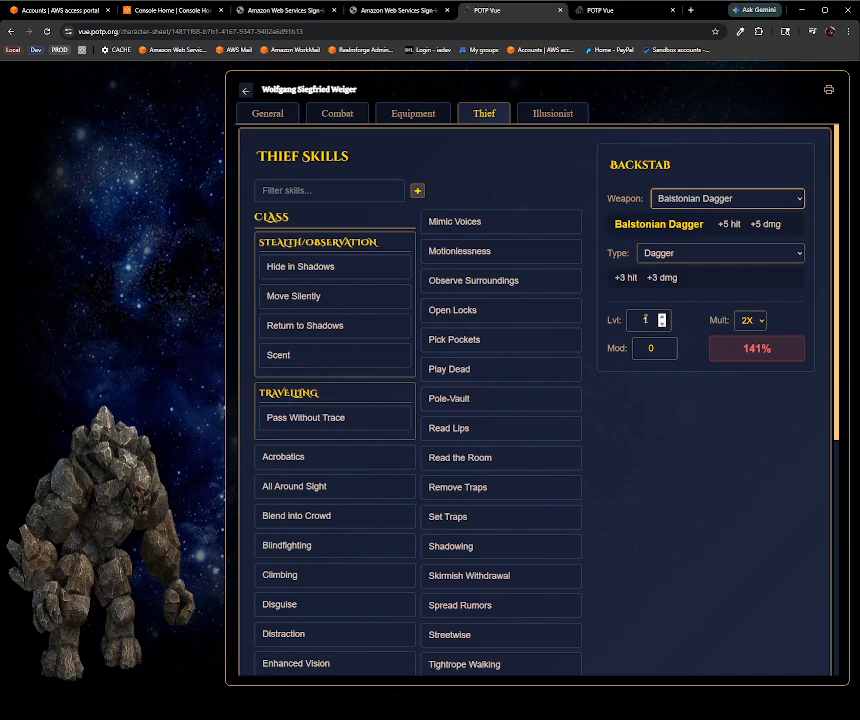
- Set the Backstab level to 10 and its multiplier to 5X
click(638, 320)
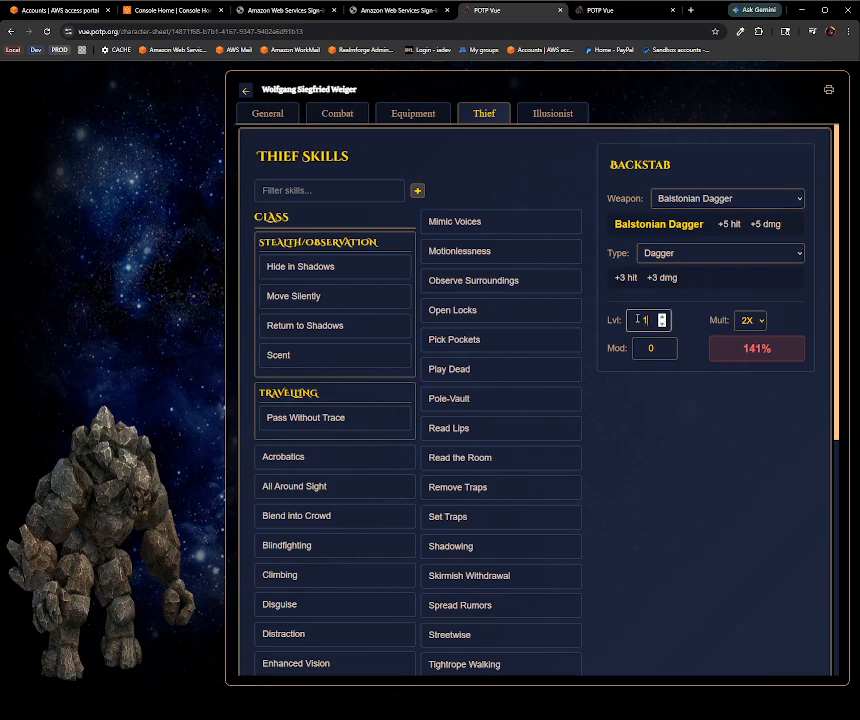
text(0)
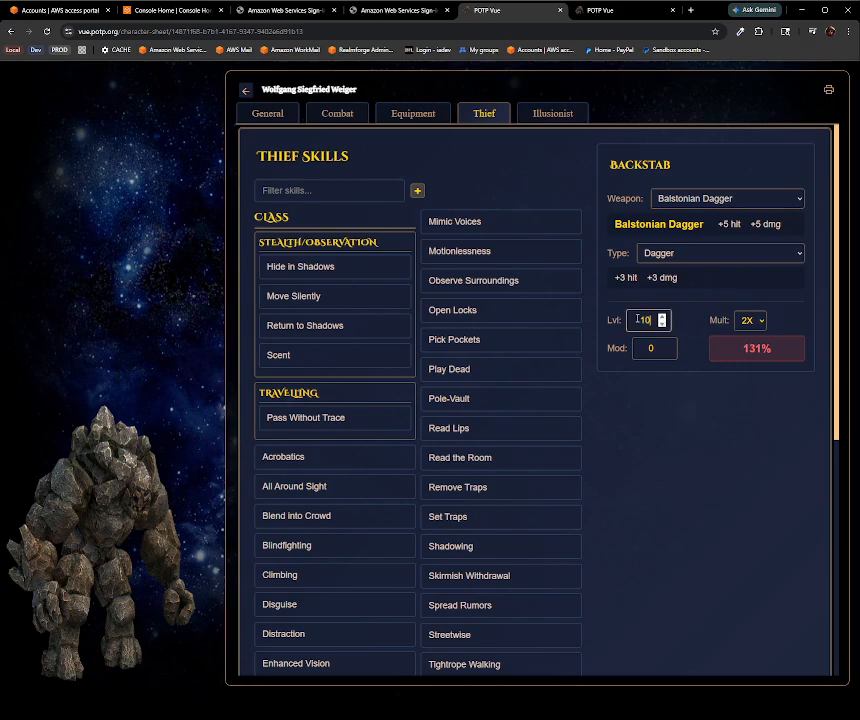
click(756, 320)
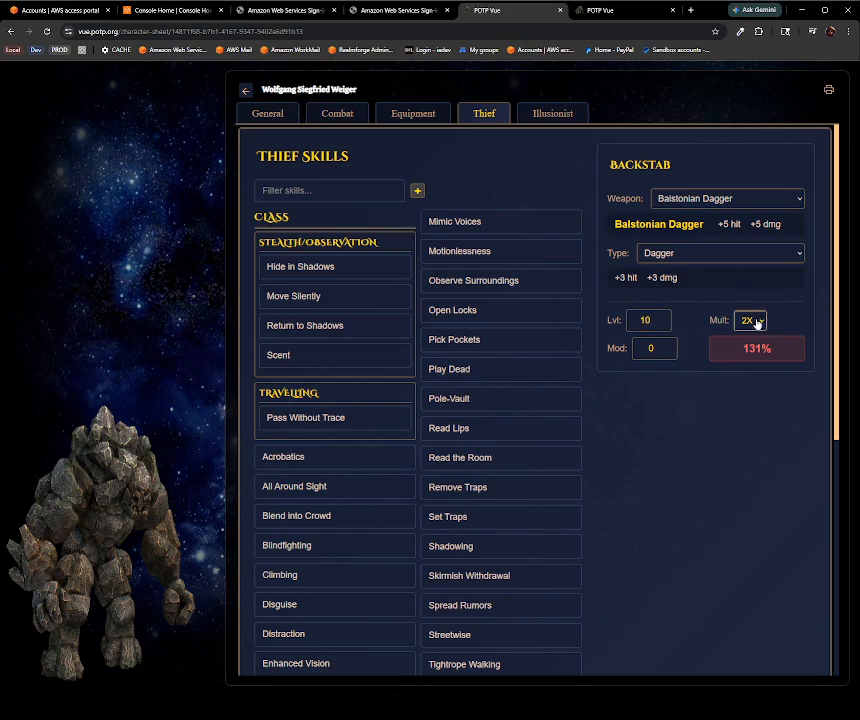
click(743, 381)
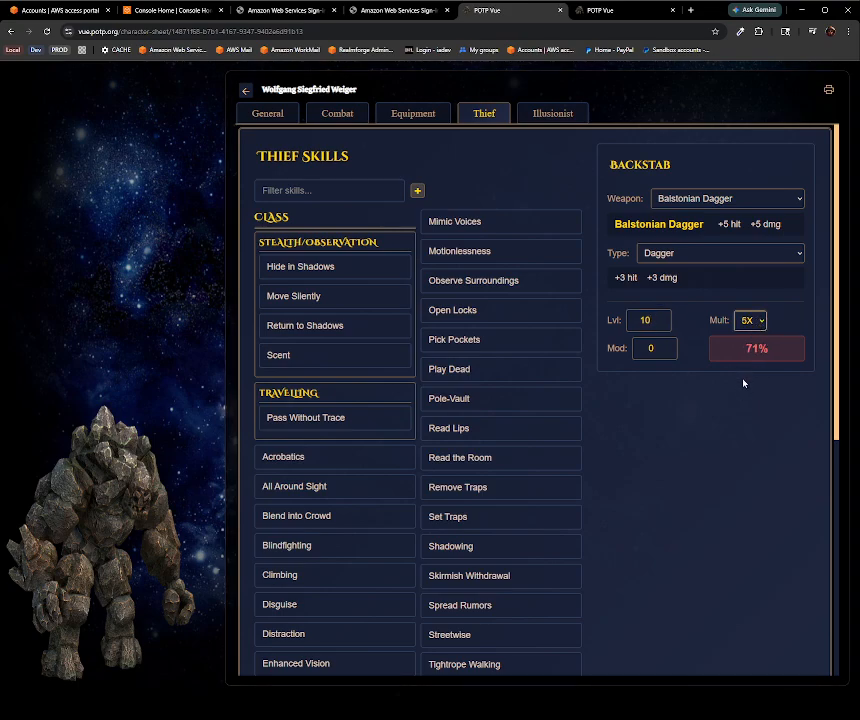
click(688, 465)
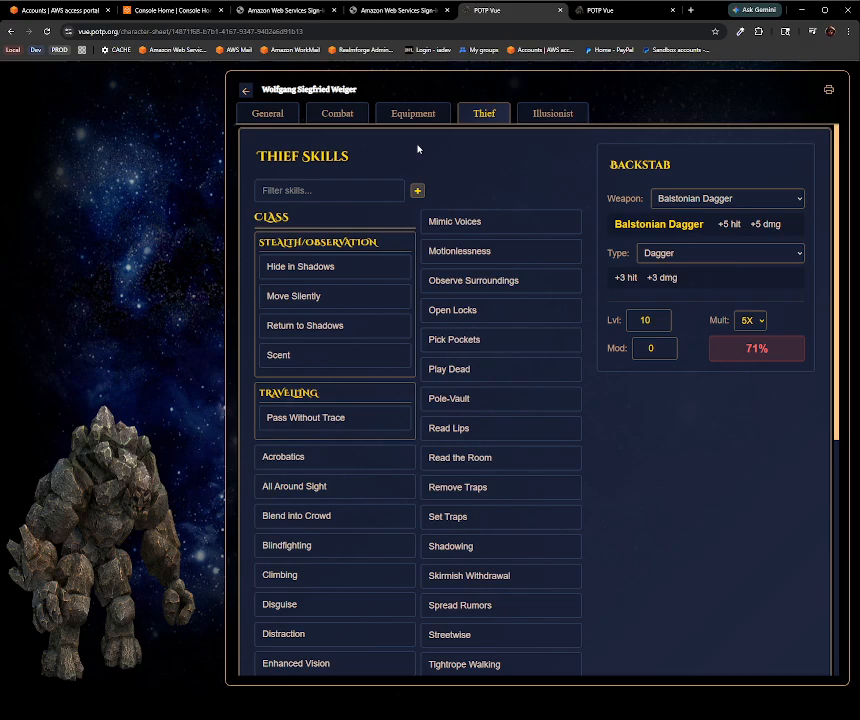
- Set the character's Thief class level to 15, and check the Backstab percentage among the thief details
click(279, 115)
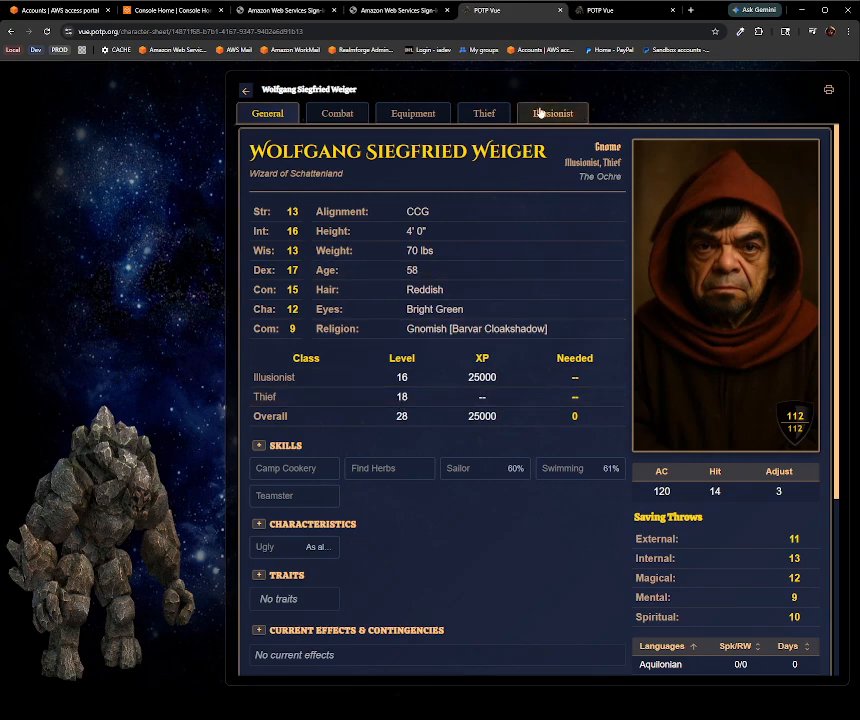
click(478, 115)
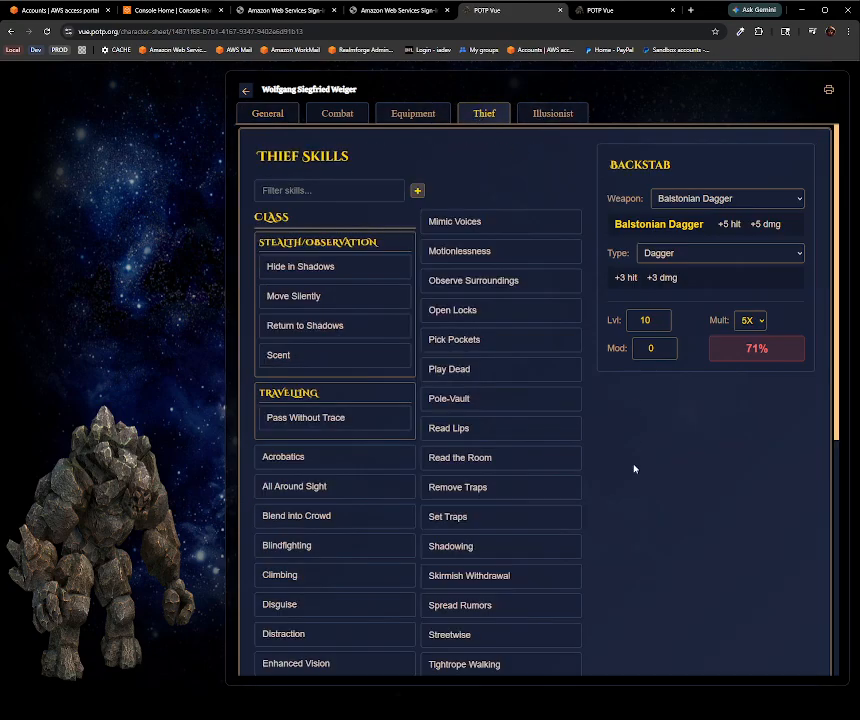
click(250, 116)
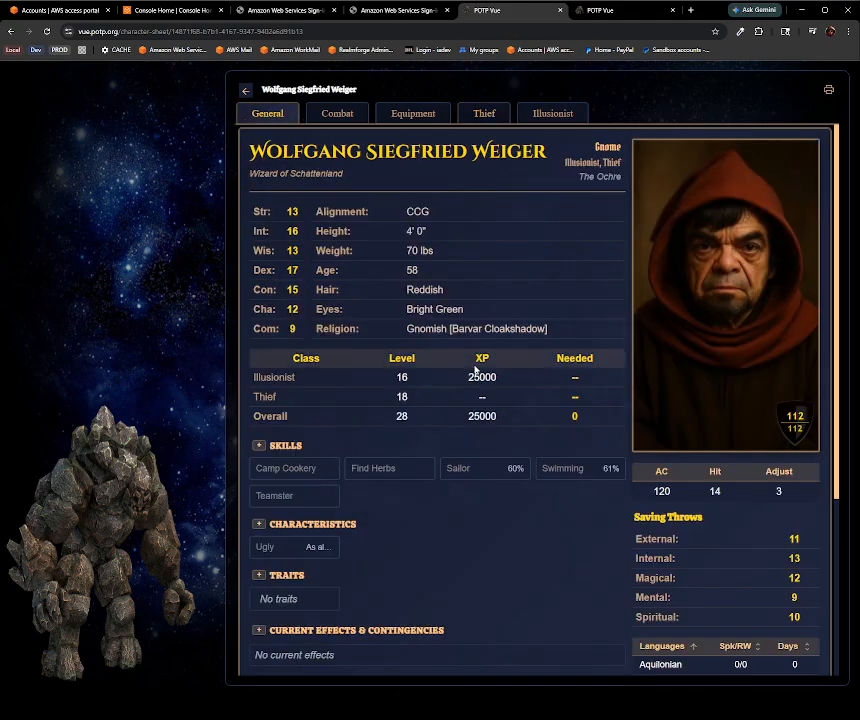
double_click(401, 400)
key(Down)
key(Down)
key(Down)
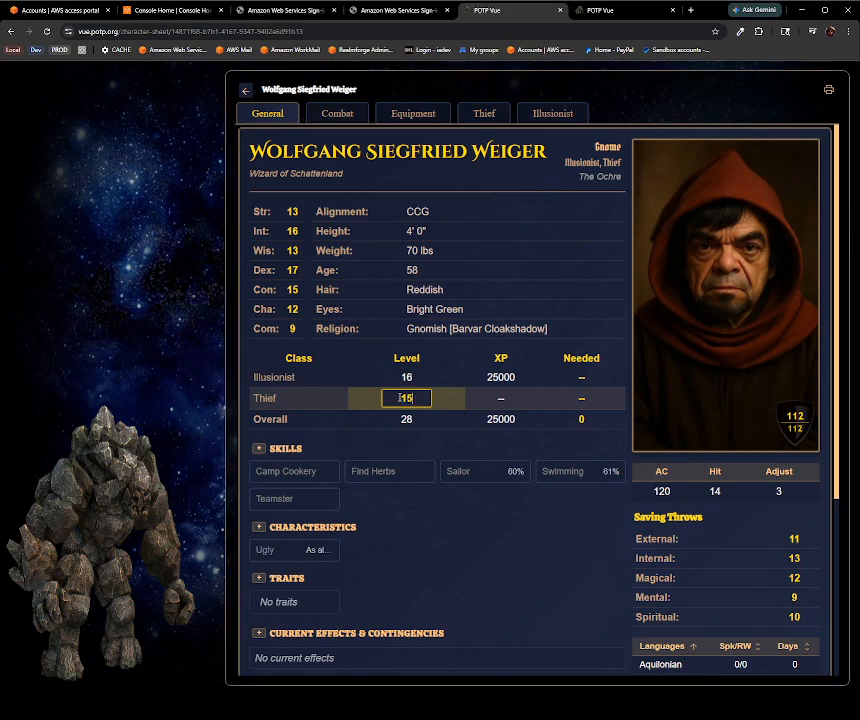
click(485, 591)
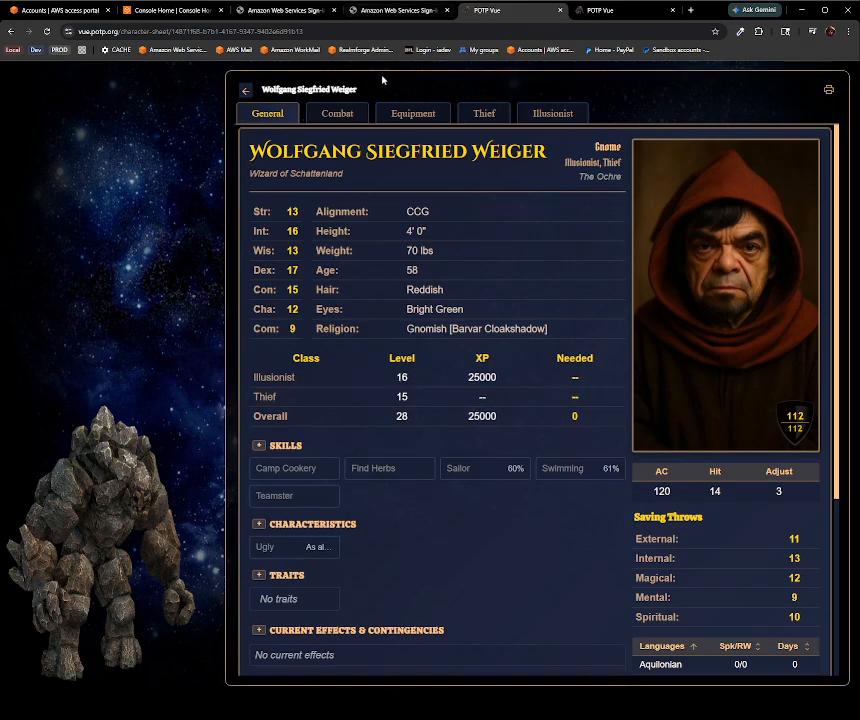
click(484, 113)
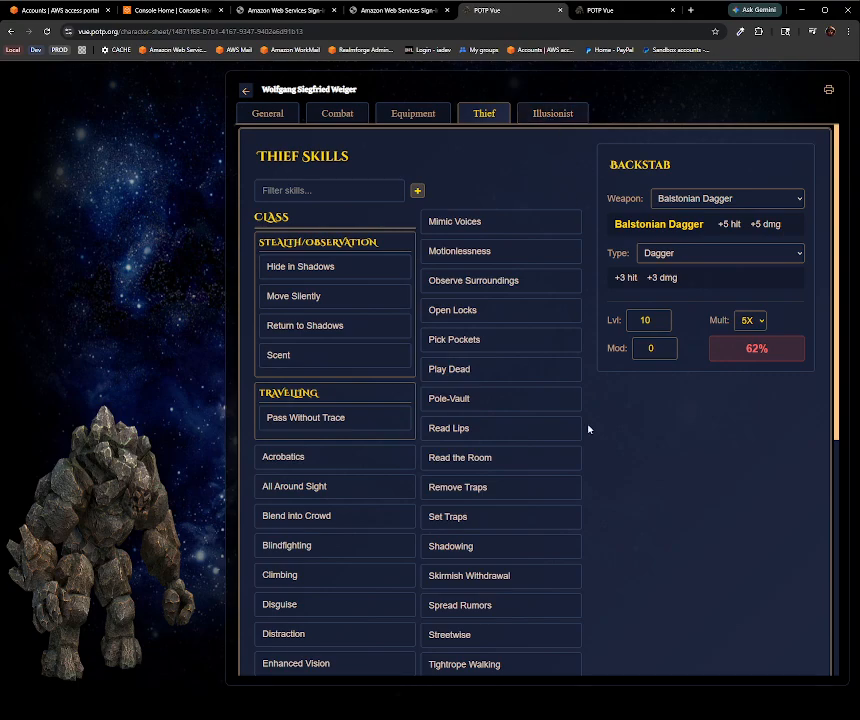
- Examine the Illusionist details from the schools and memorised spells through both scrollbooks down to the loose pages
click(536, 114)
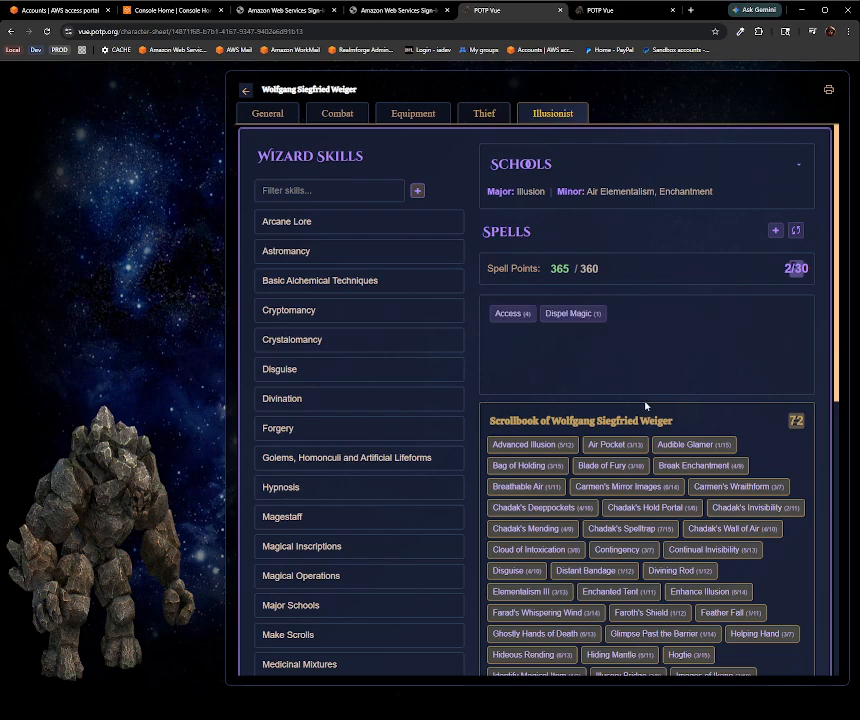
scroll(628, 315, down, 5)
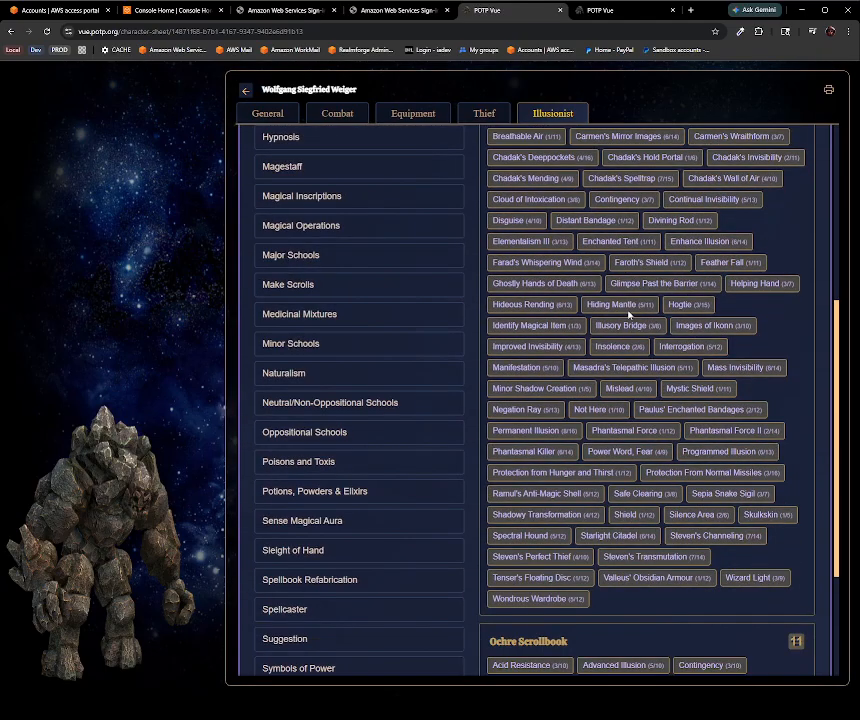
scroll(628, 315, up, 5)
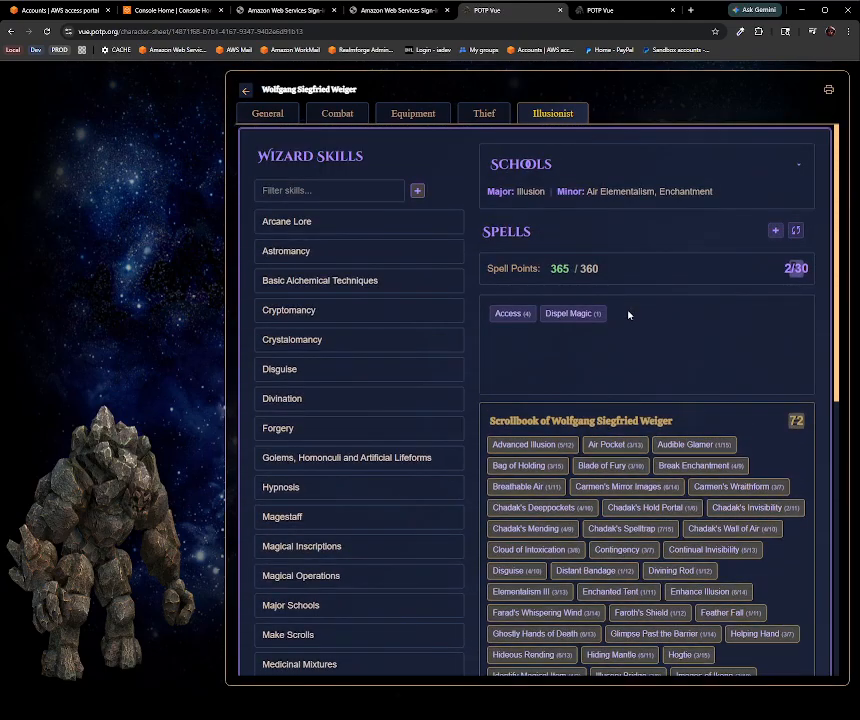
scroll(628, 315, down, 4)
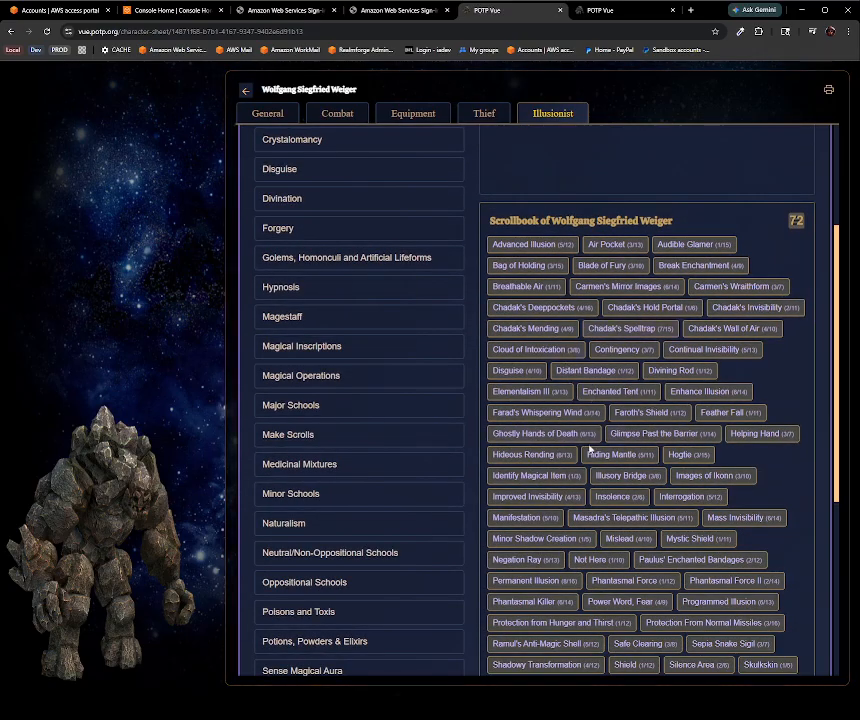
scroll(589, 450, down, 2)
scroll(589, 450, up, 2)
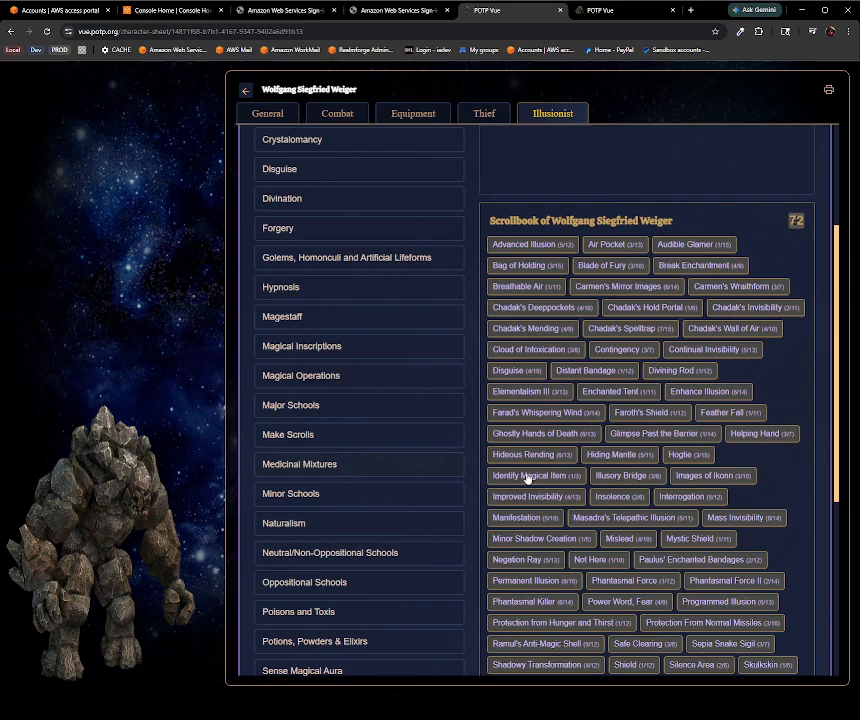
scroll(634, 560, down, 4)
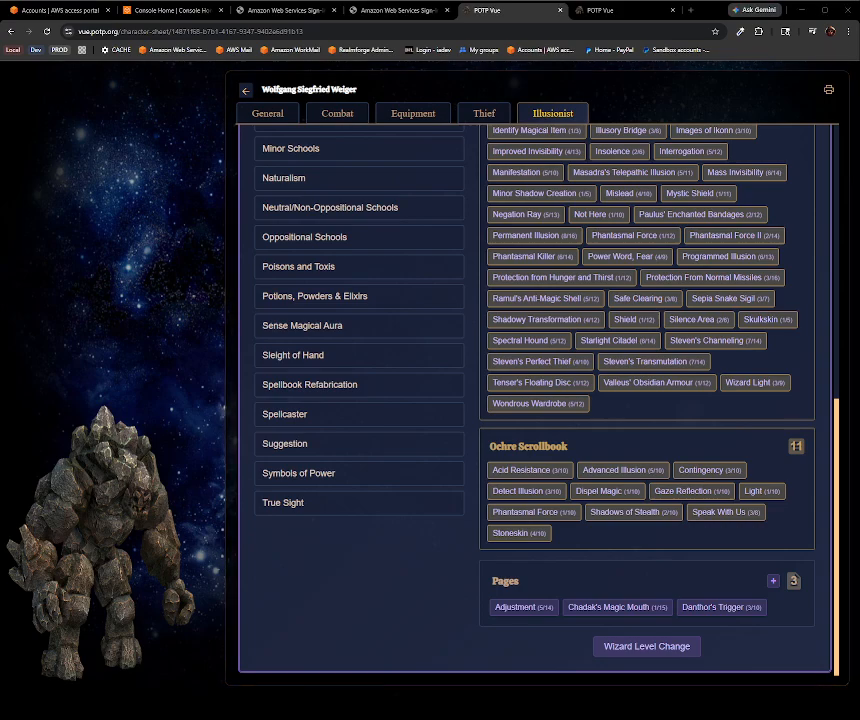
- Start a new spell page for the Illusionist with school Fire Elementalism and spell level 5
click(774, 580)
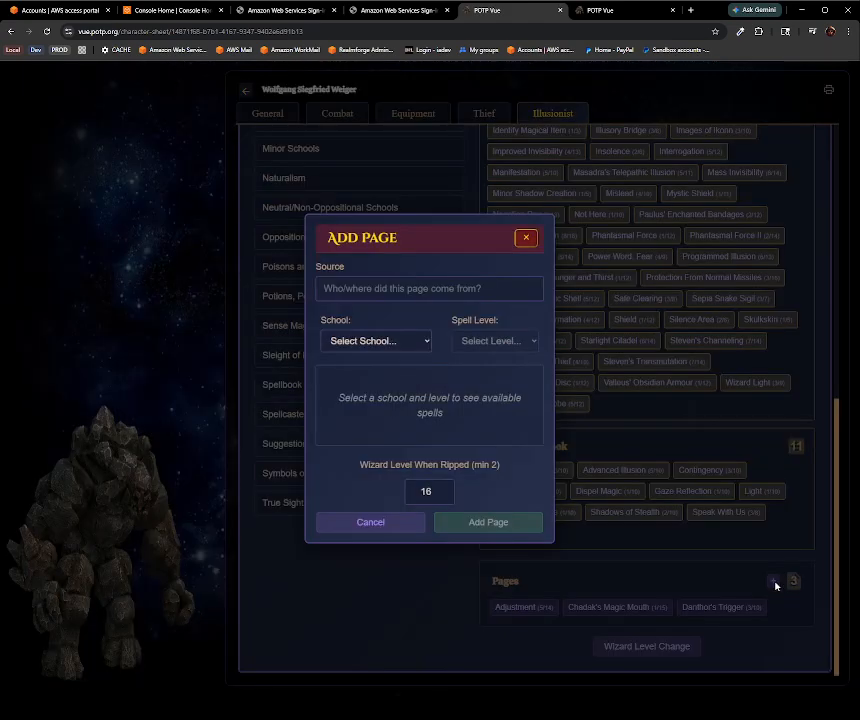
click(377, 341)
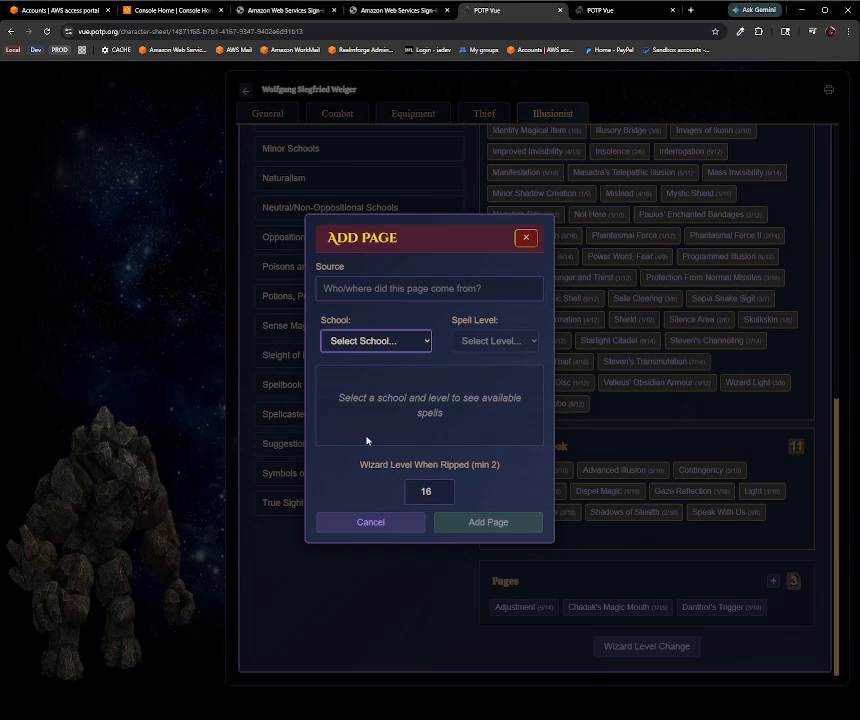
click(362, 513)
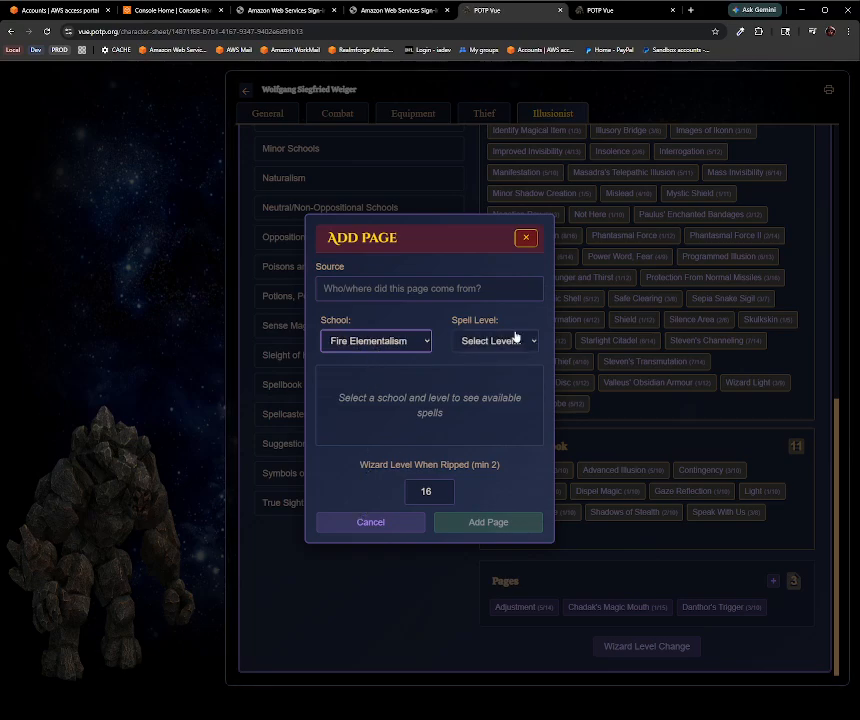
click(508, 340)
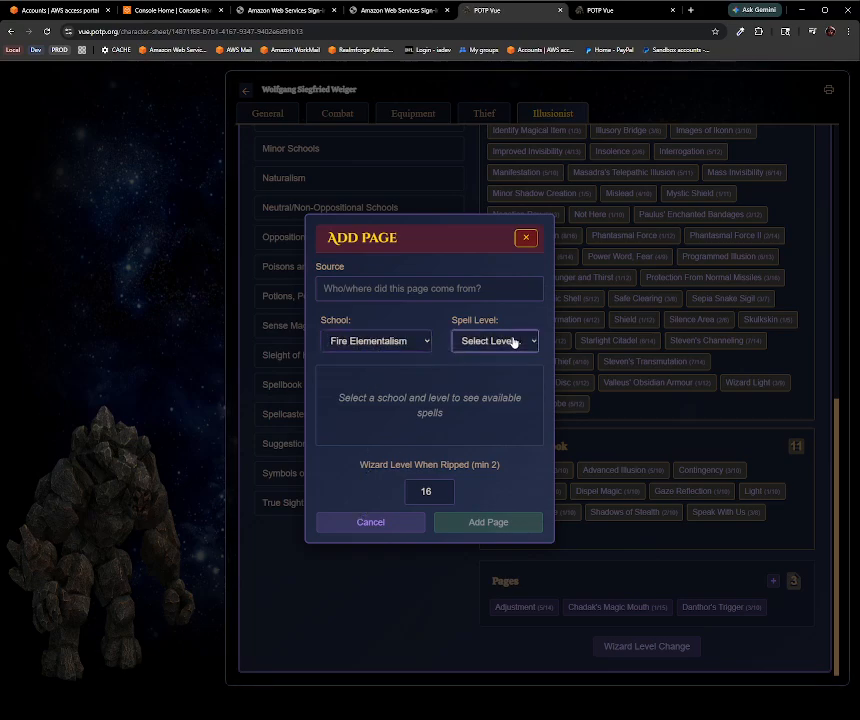
click(472, 439)
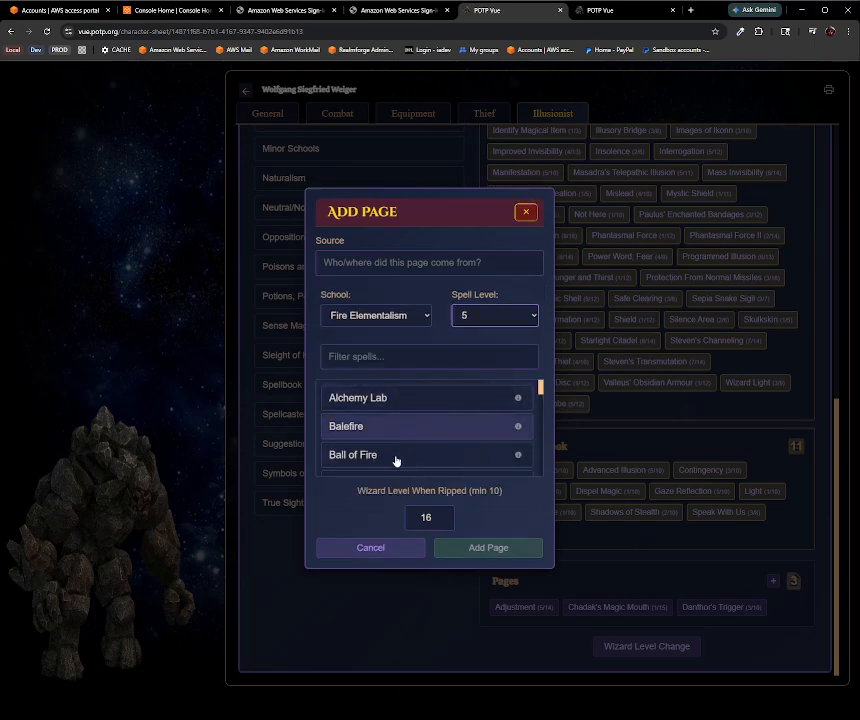
- Read the full description of the Ball of Fire spell and close it
click(518, 455)
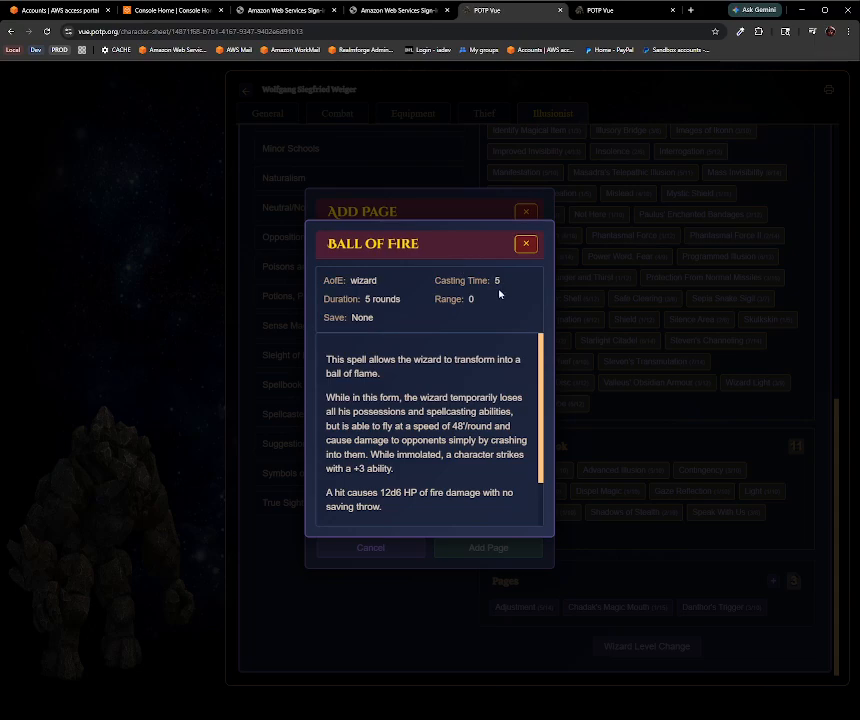
scroll(449, 441, down, 1)
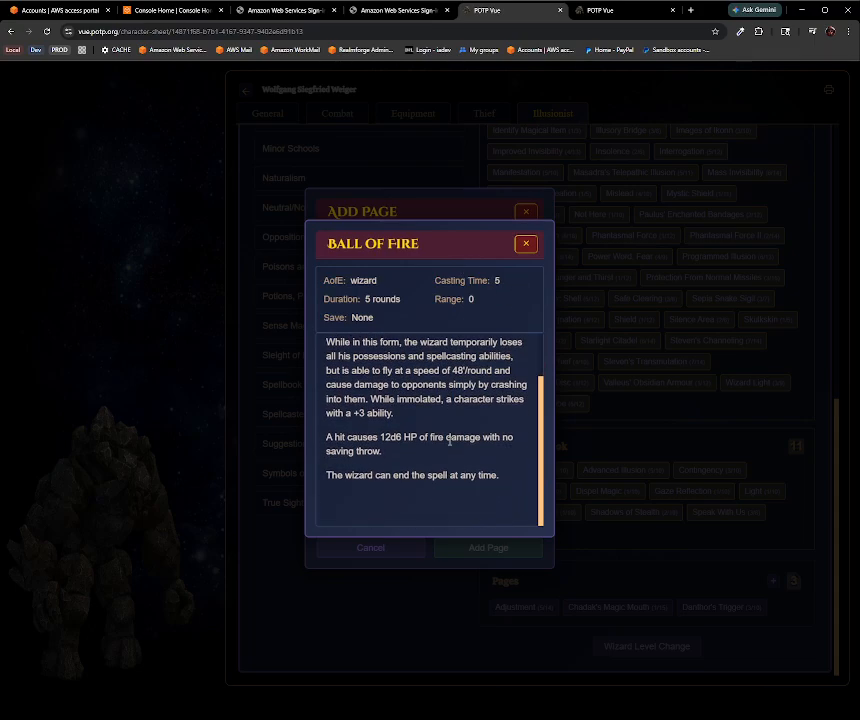
scroll(449, 441, up, 2)
scroll(455, 403, down, 2)
scroll(455, 403, up, 2)
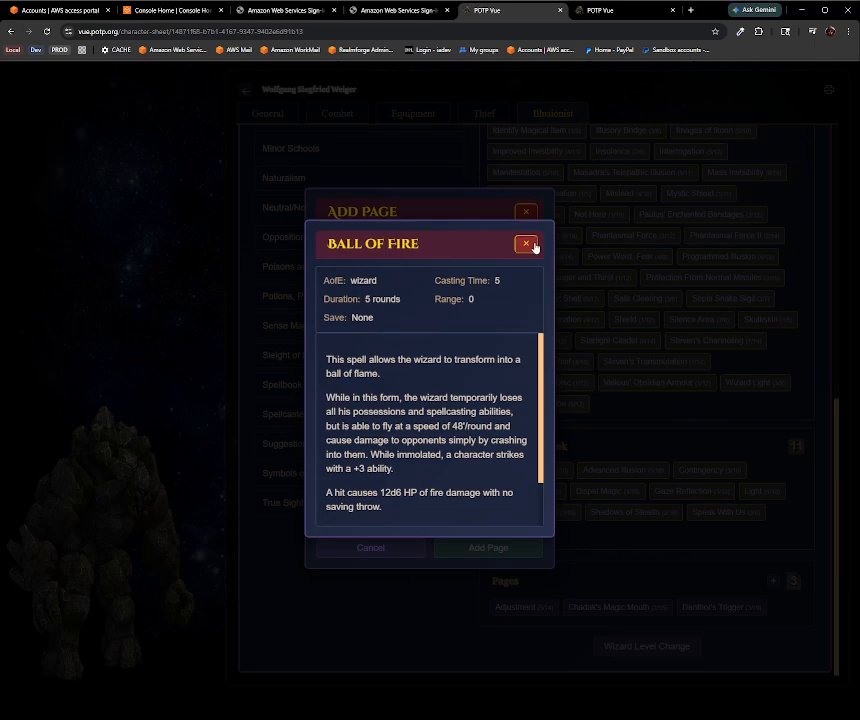
click(526, 246)
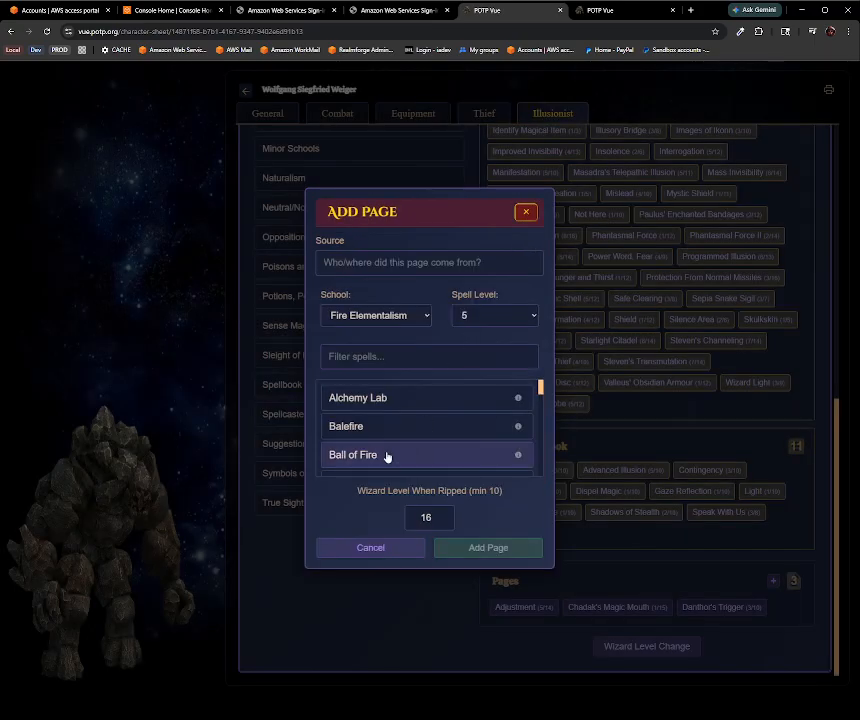
- Choose Ball of Fire as the spell for the new page and set its wizard level when ripped to 15
click(386, 456)
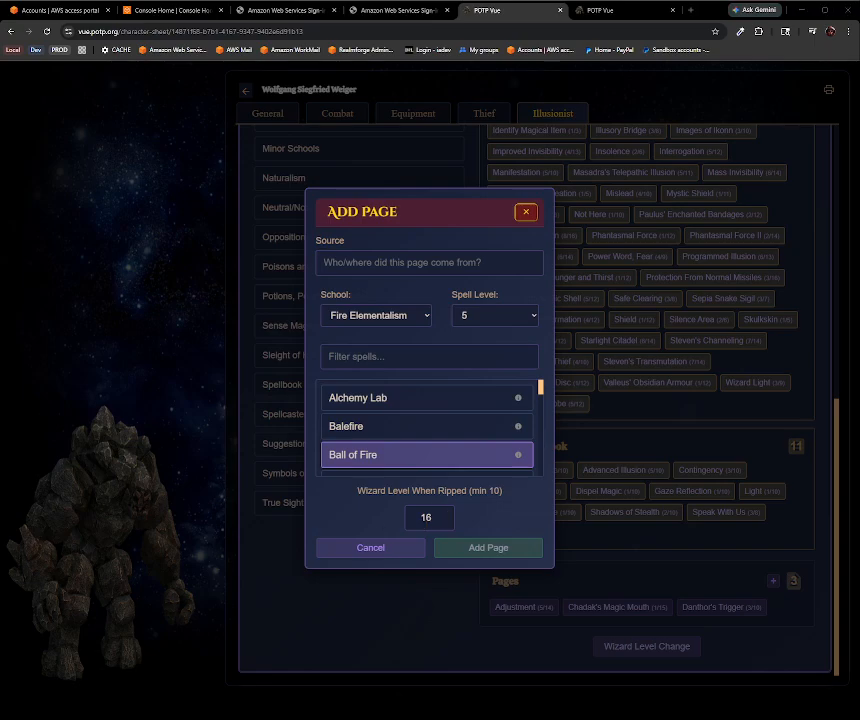
click(444, 524)
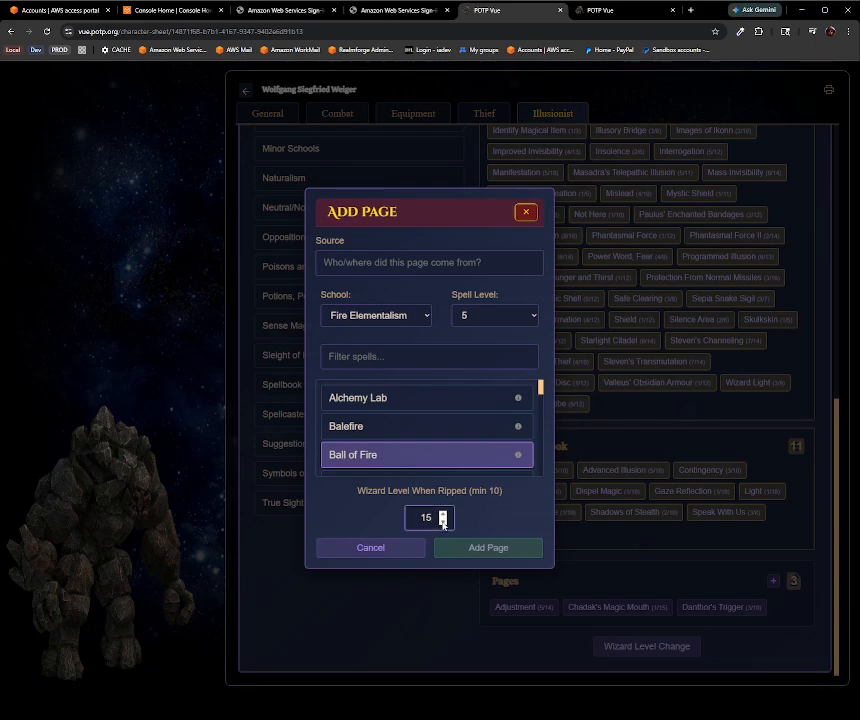
click(373, 265)
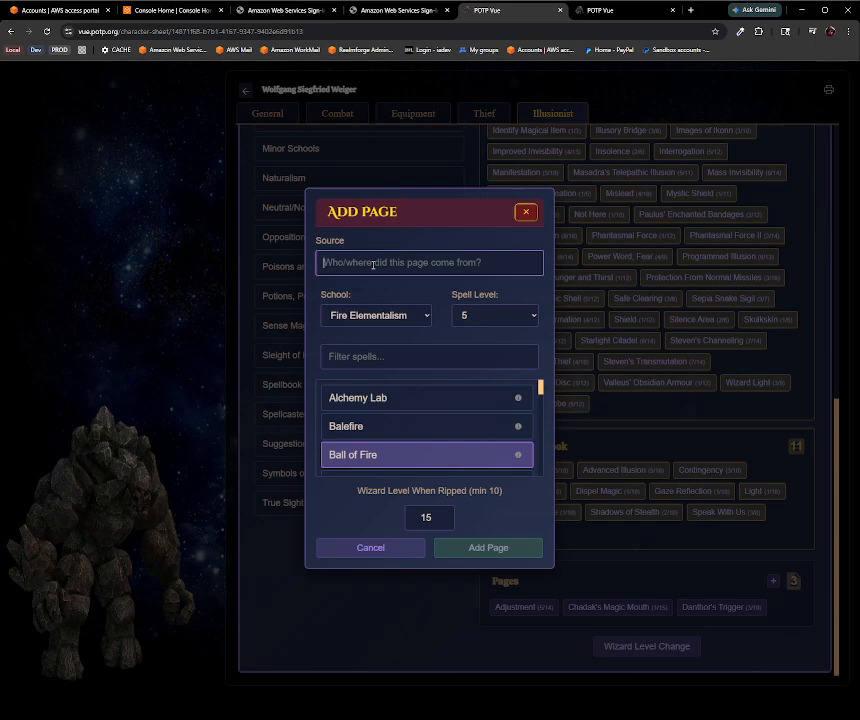
text(Namo)
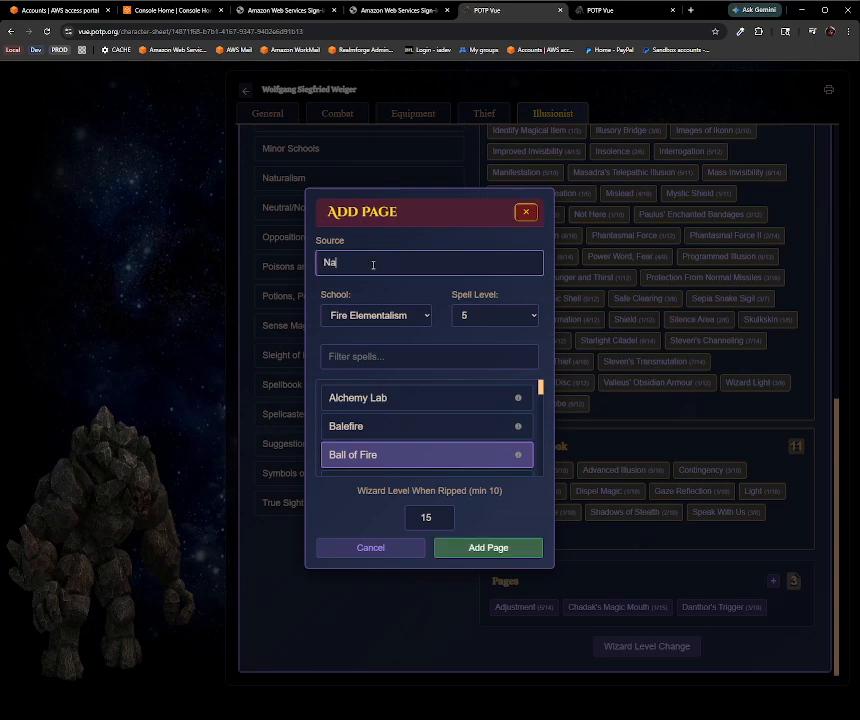
key(BackSpace)
key(BackSpace)
key(BackSpace)
key(BackSpace)
key(BackSpace)
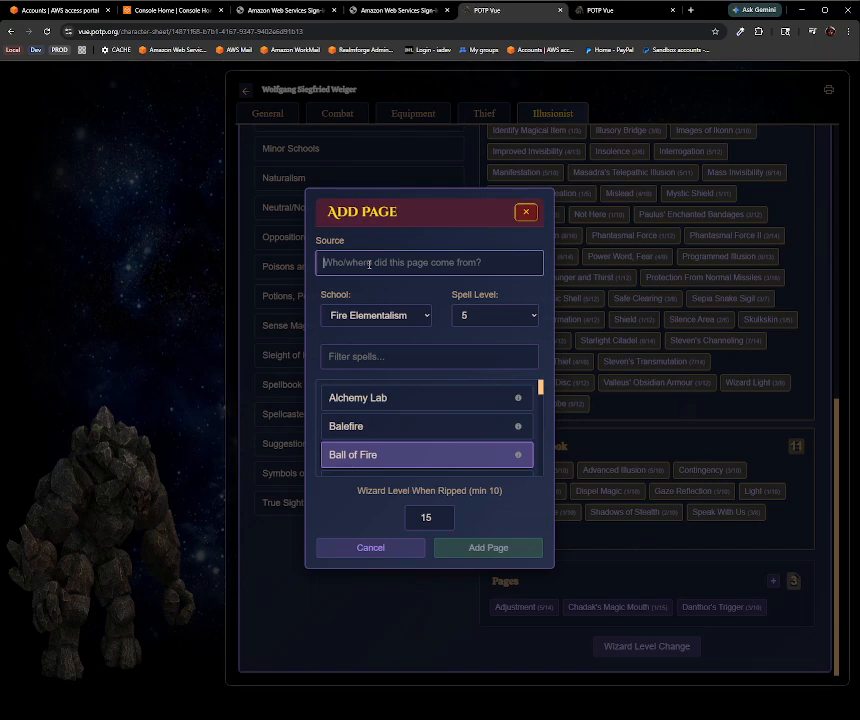
text(Cha)
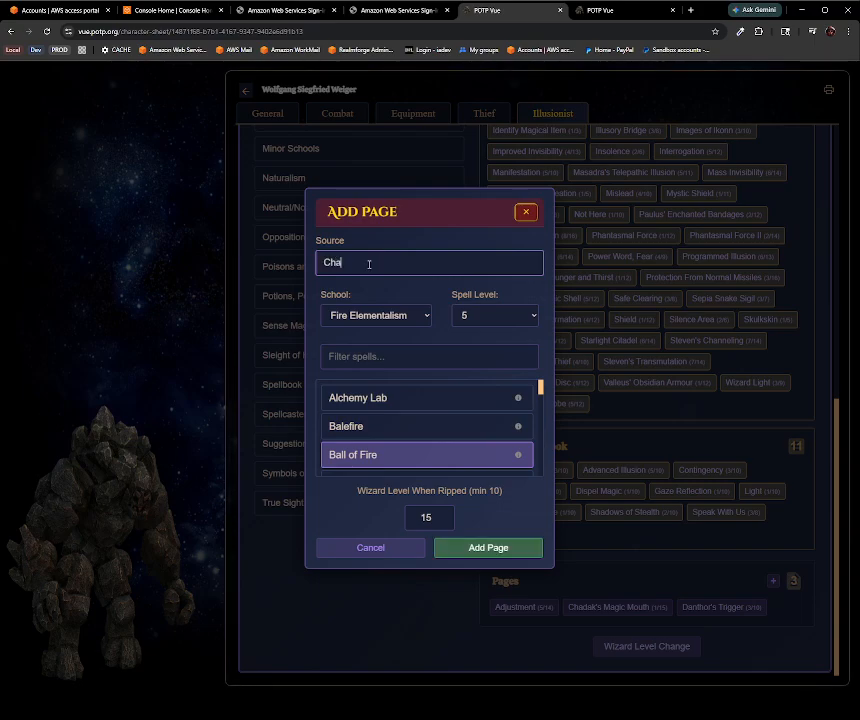
text(dak Blueeyes)
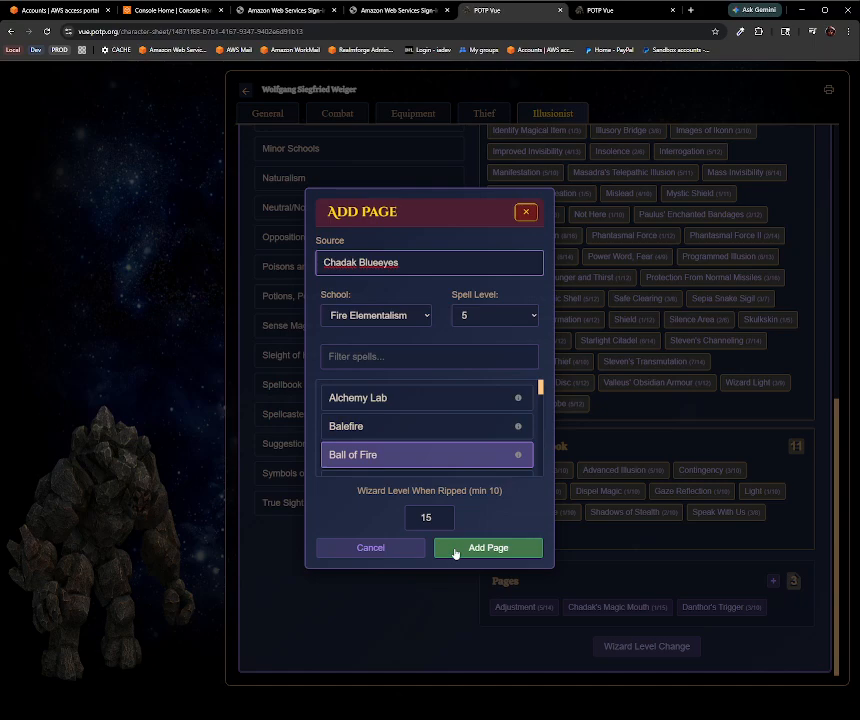
- Set the new page's source to Unknown and add the page to the Illusionist's pages
key(ctrl+a)
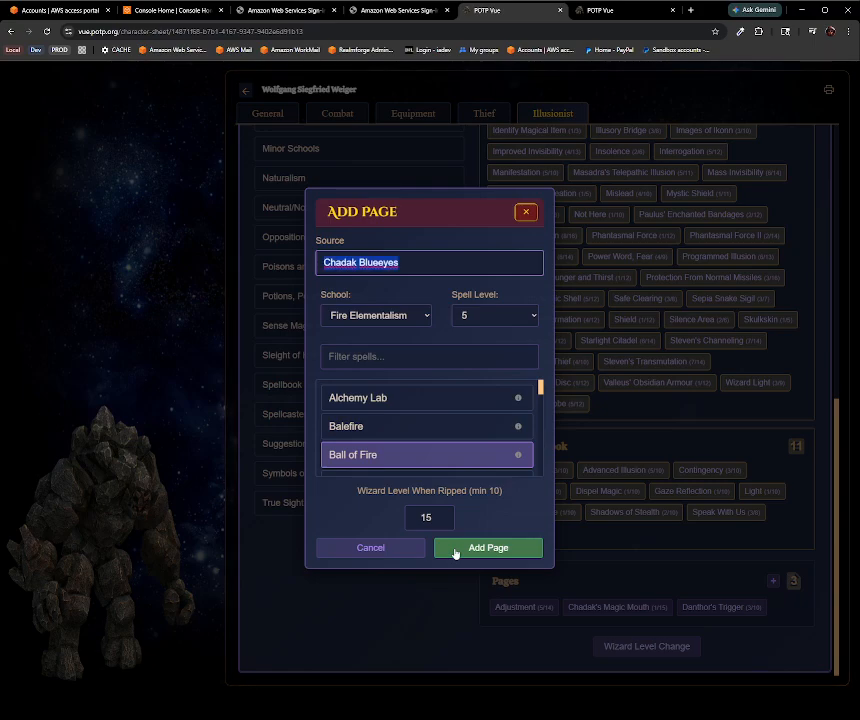
text(Unk)
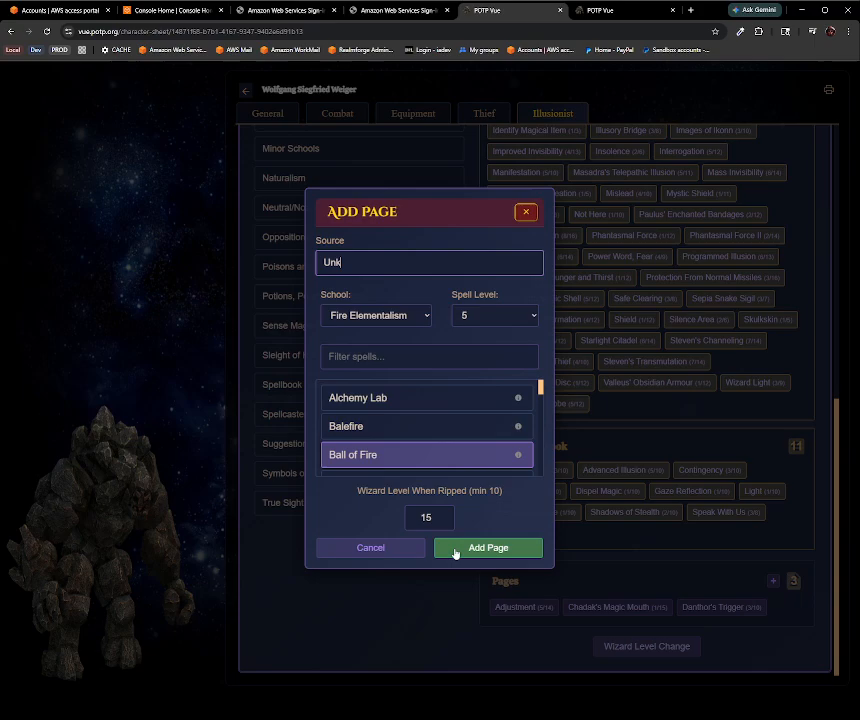
text(nown)
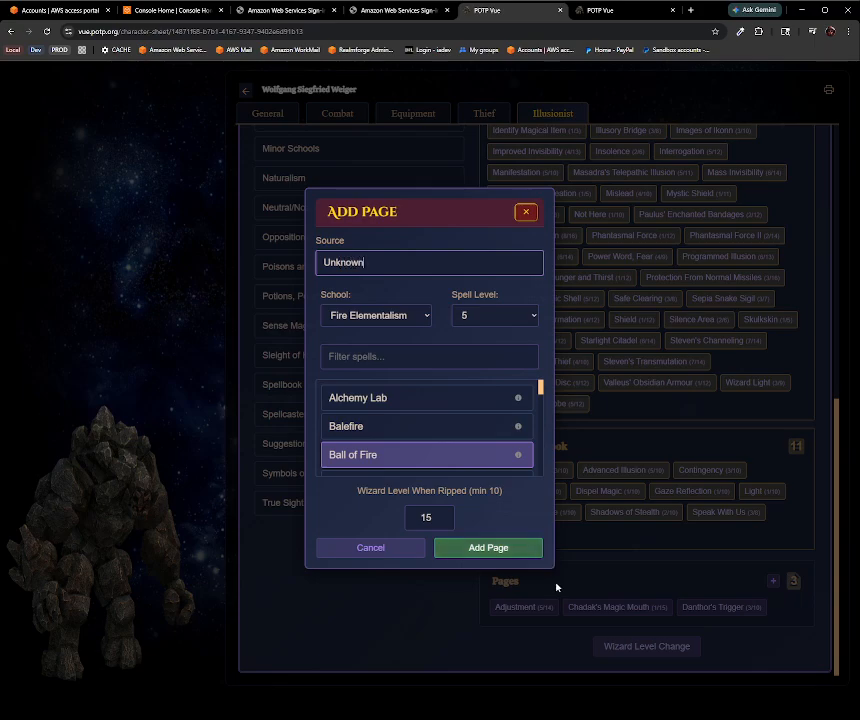
click(477, 552)
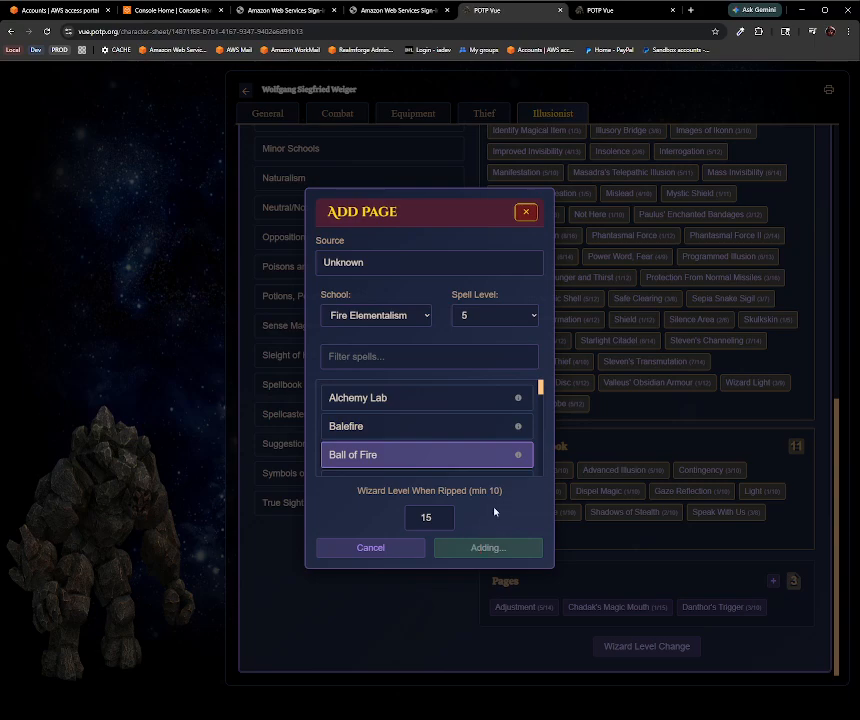
- Convert the Ball of Fire page to a scroll and confirm the conversion
scroll(745, 598, down, 2)
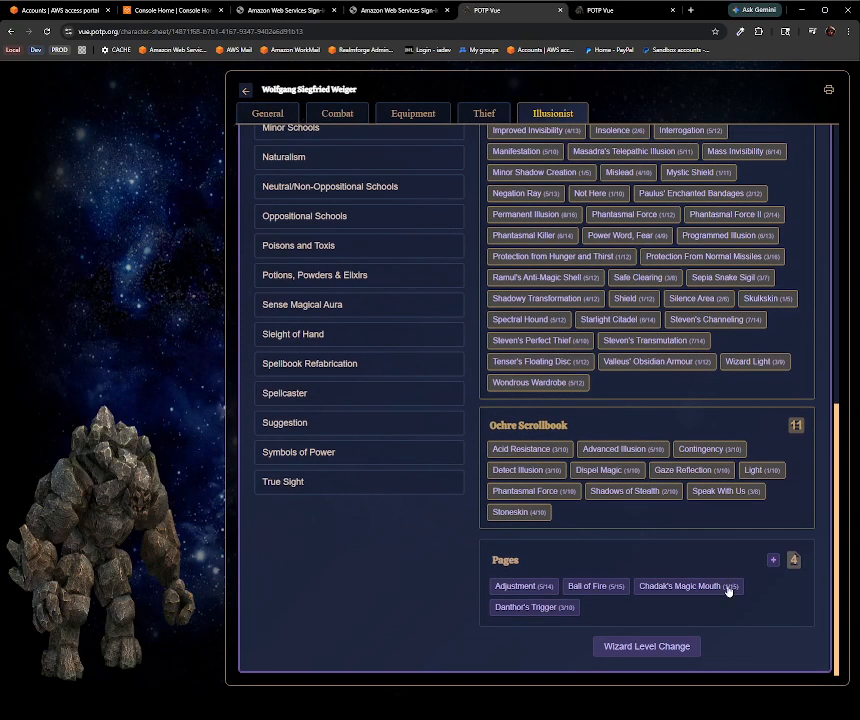
click(593, 588)
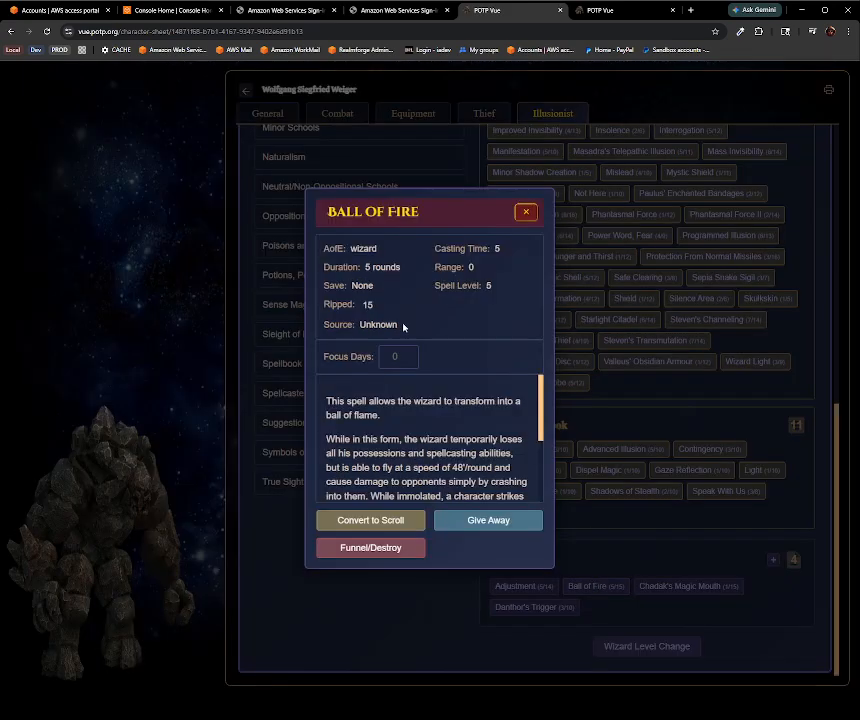
click(371, 521)
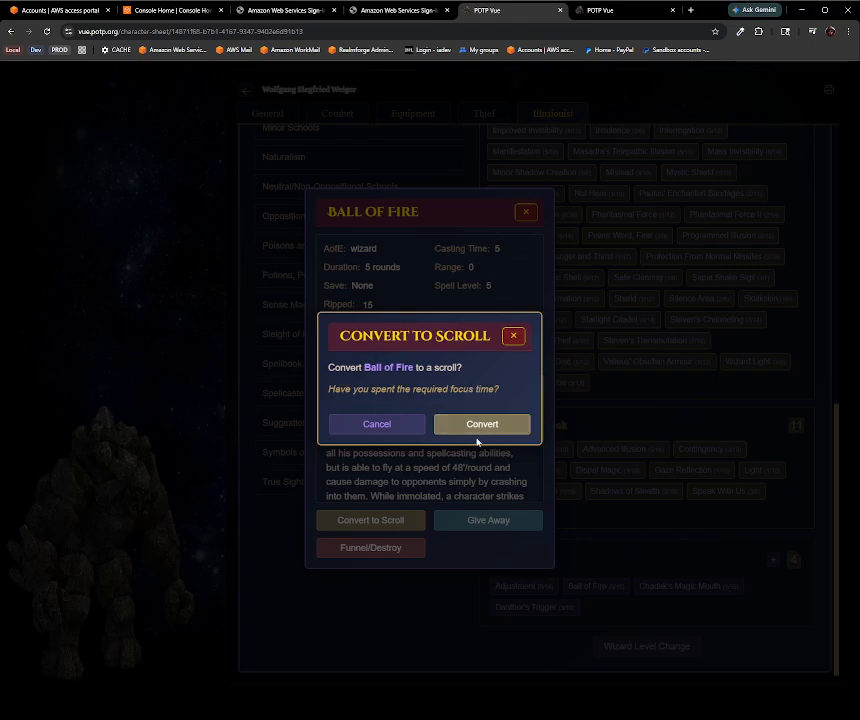
click(465, 427)
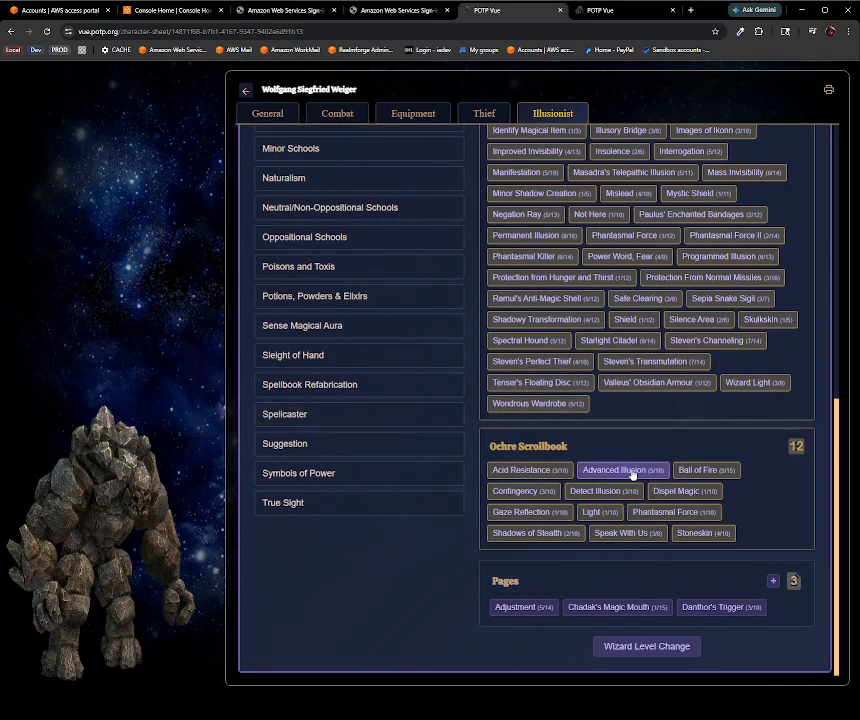
- Invoke the Ball of Fire scroll in the Ochre Scrollbook and close its details
click(699, 472)
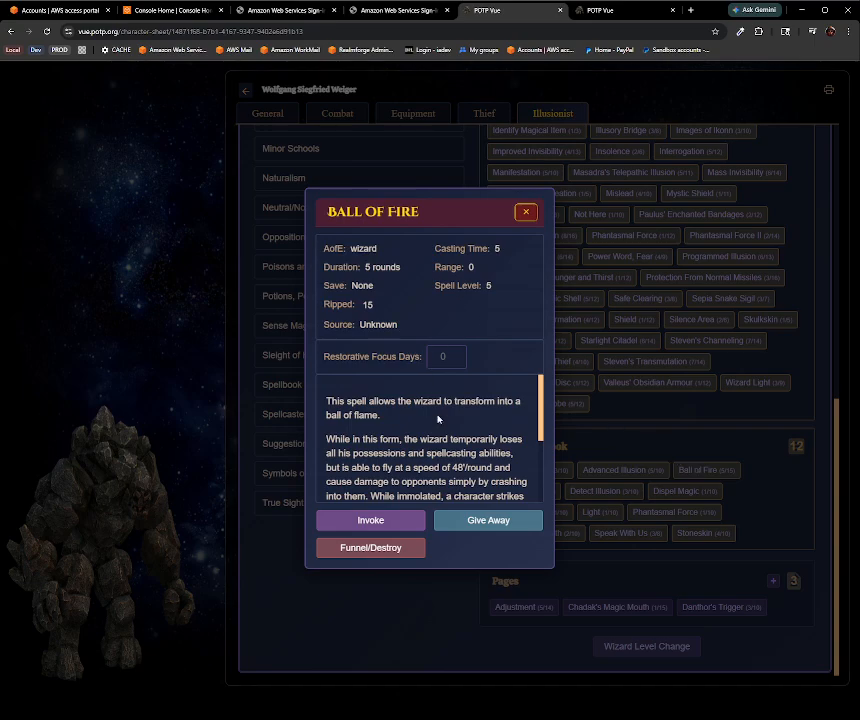
click(355, 522)
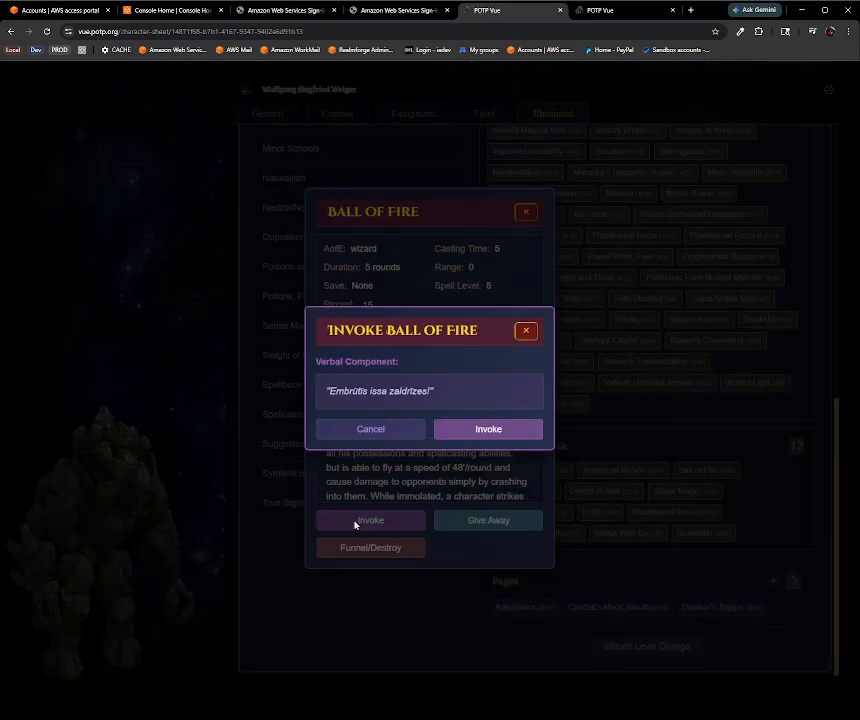
click(460, 430)
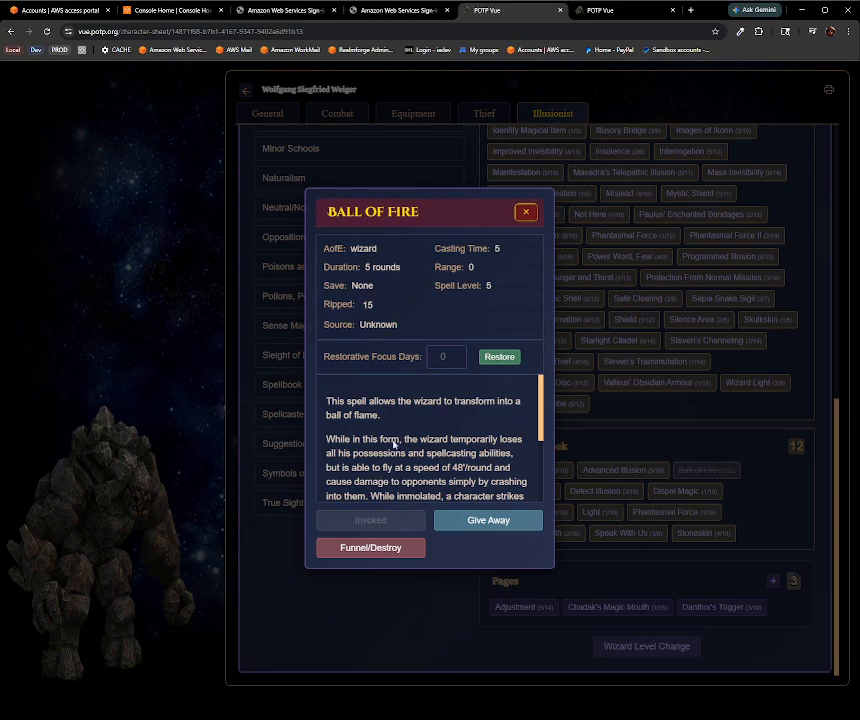
click(524, 214)
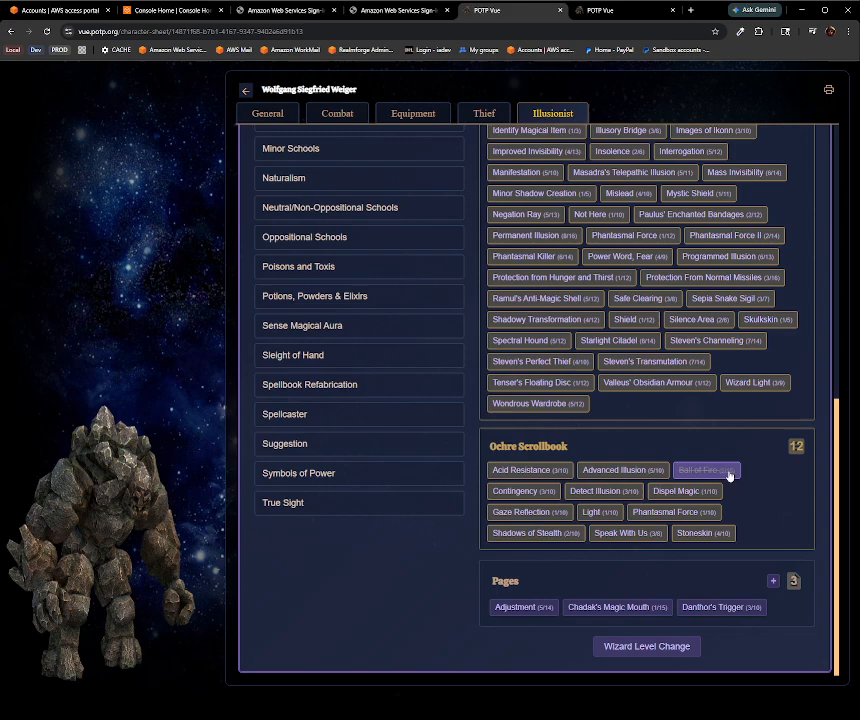
- Carry out the Wizard Level Change, acknowledging that its spell point and scroll changes are understood
click(618, 647)
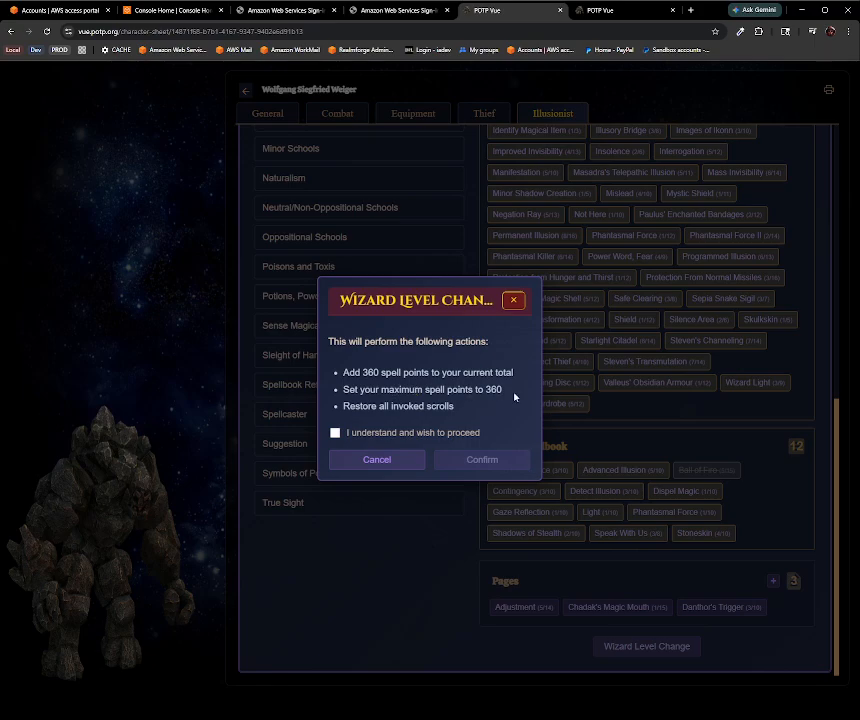
click(335, 433)
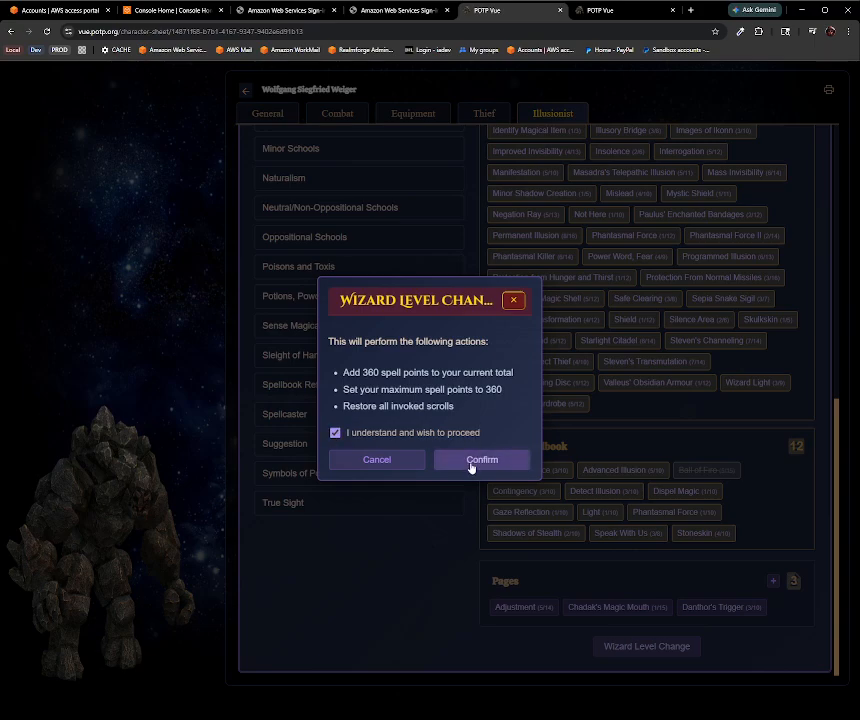
click(470, 463)
- Set the Illusionist's current spell points to 360
scroll(722, 476, up, 10)
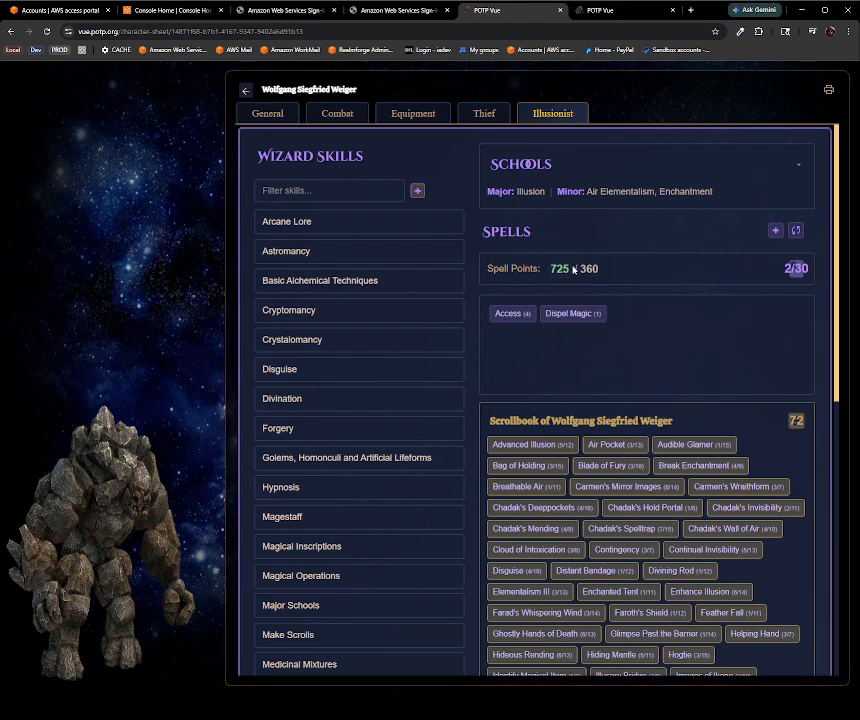
click(560, 272)
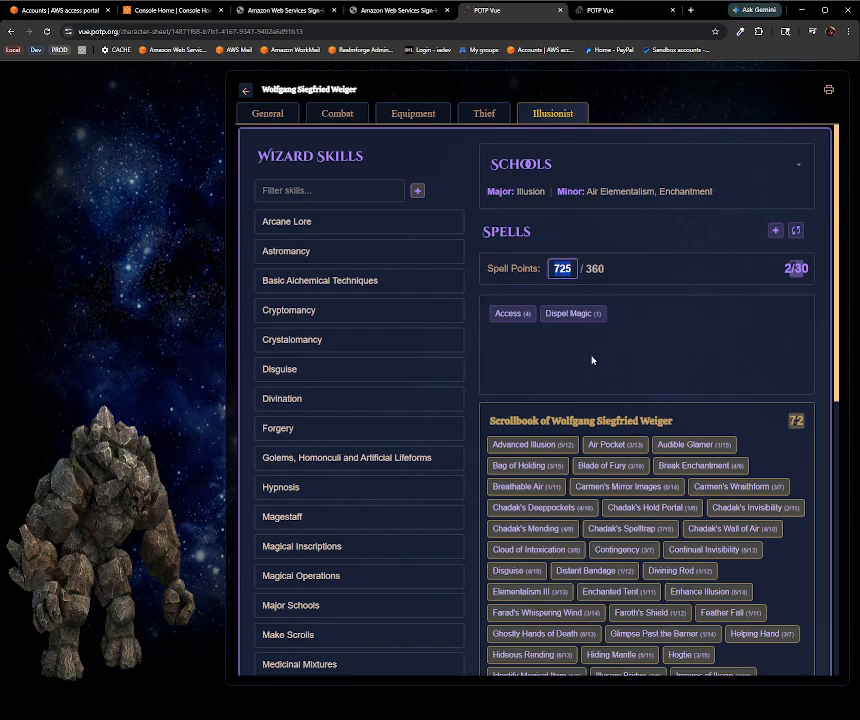
text(360)
key(Return)
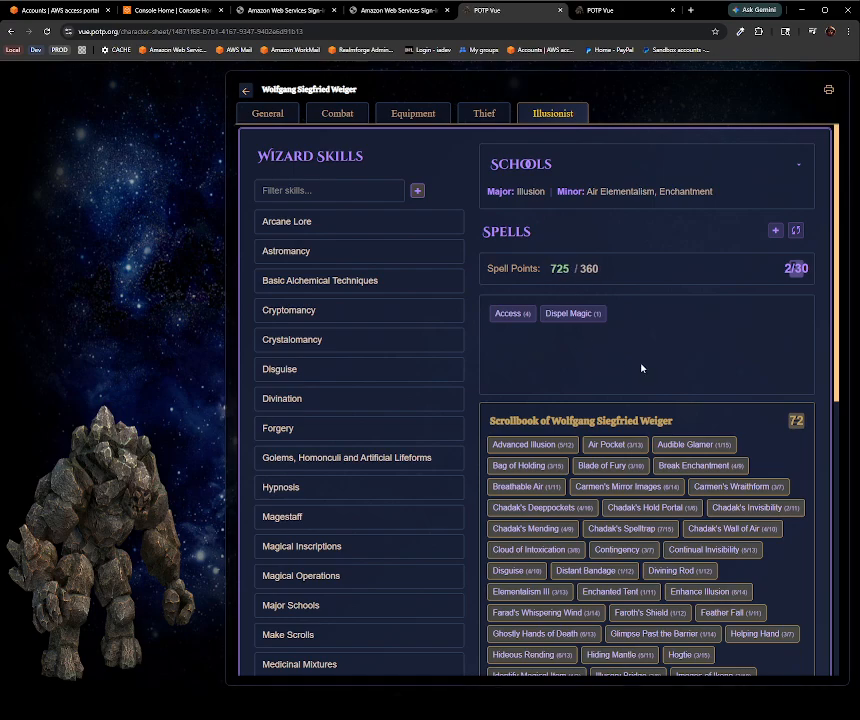
click(558, 272)
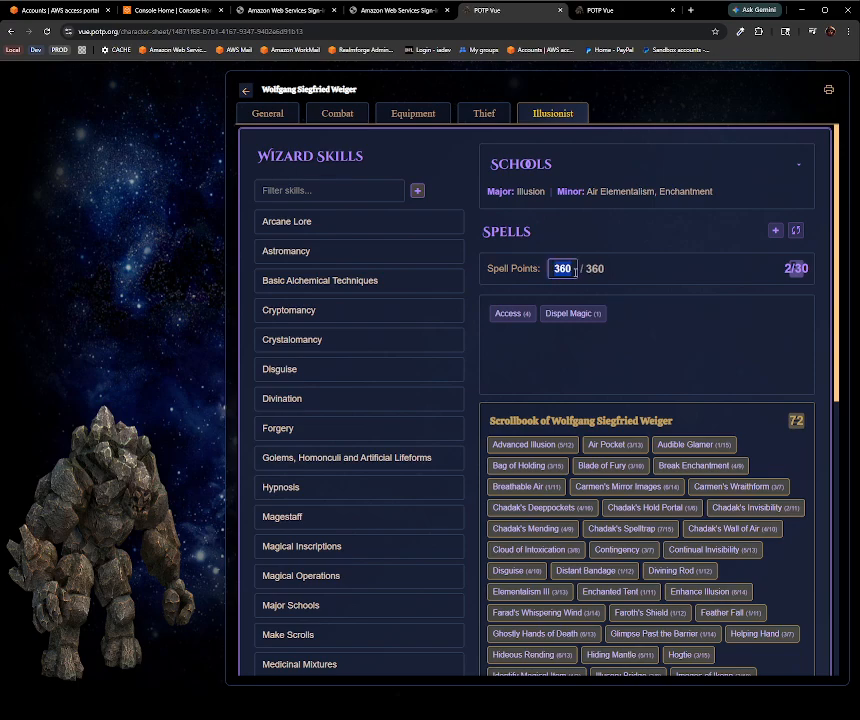
click(682, 326)
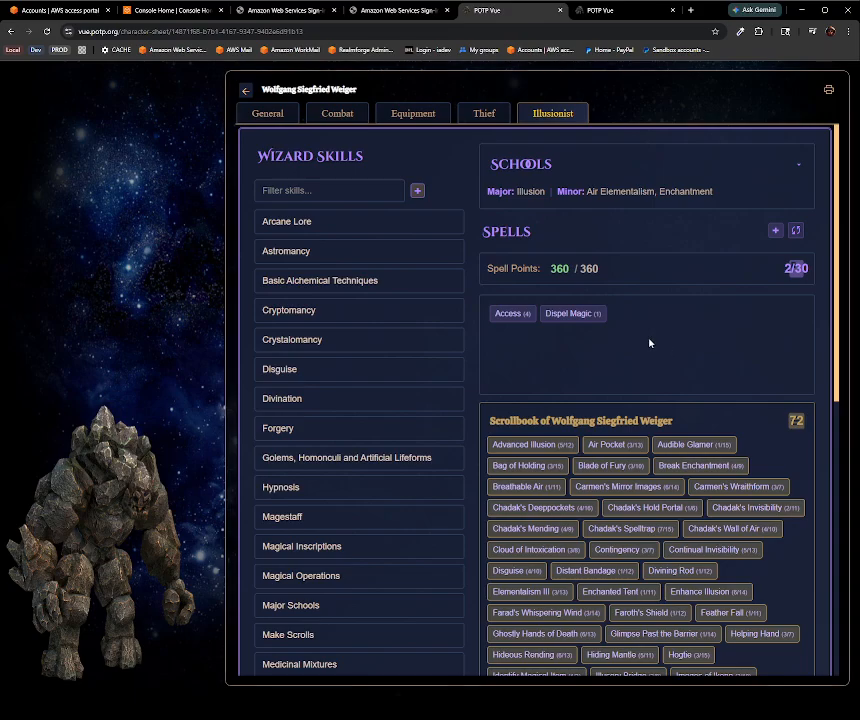
- Check the character's Illusionist class level, and add the level 8 Illusion spell Arduval's Replacement to the spellbook
scroll(690, 342, down, 5)
scroll(689, 342, up, 5)
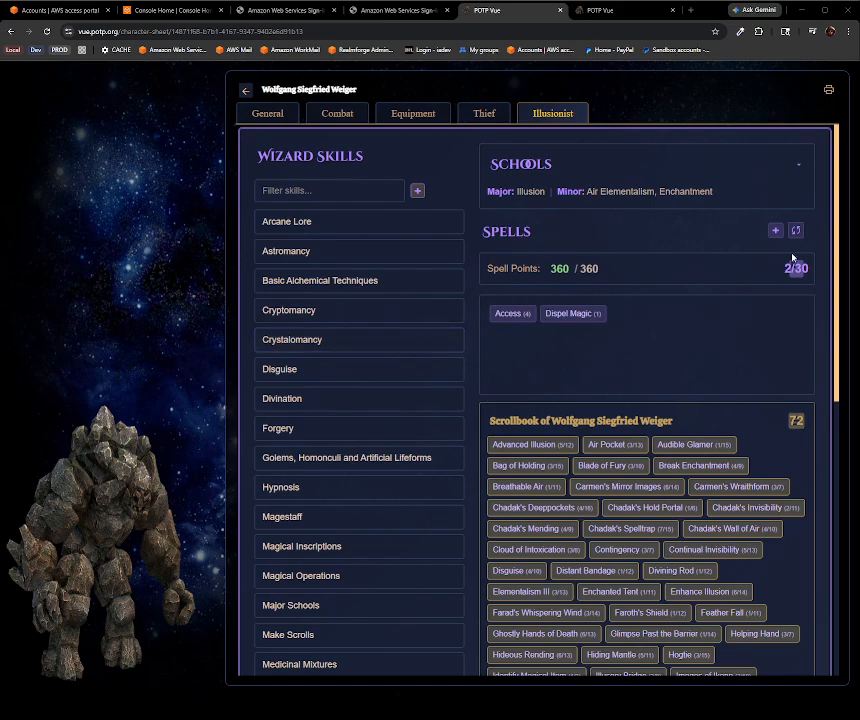
click(268, 115)
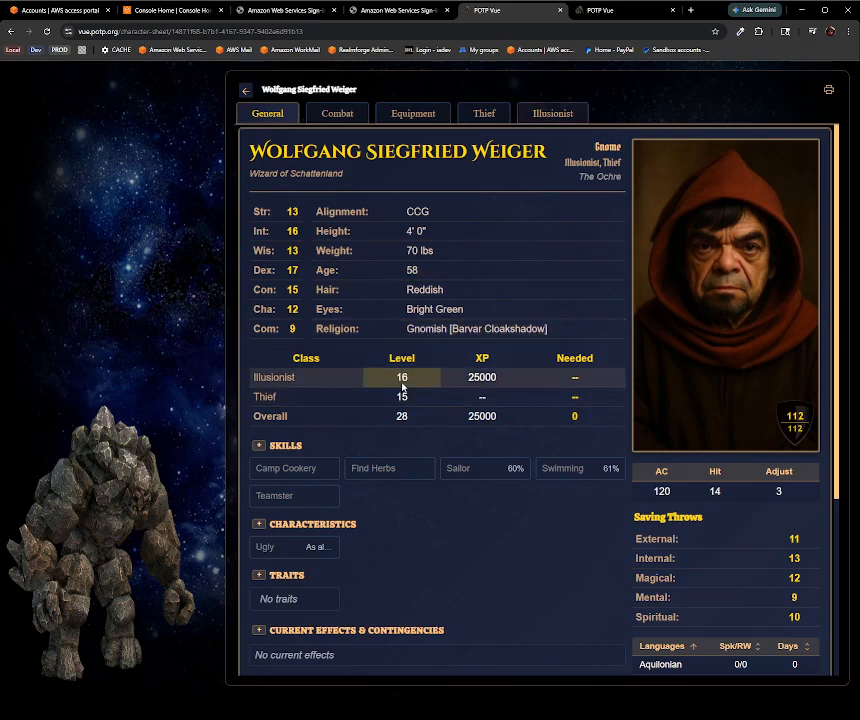
click(545, 113)
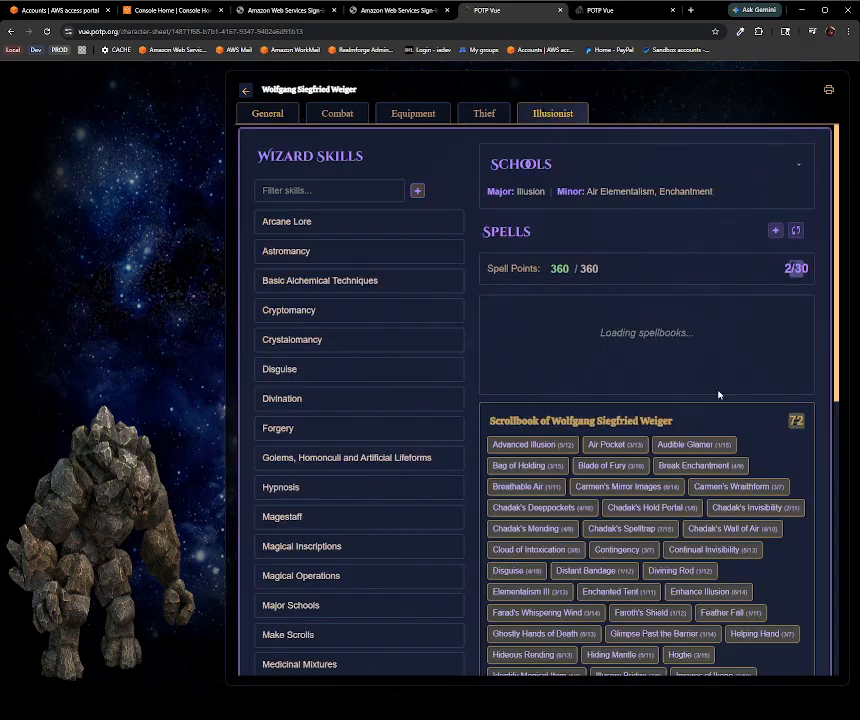
click(775, 230)
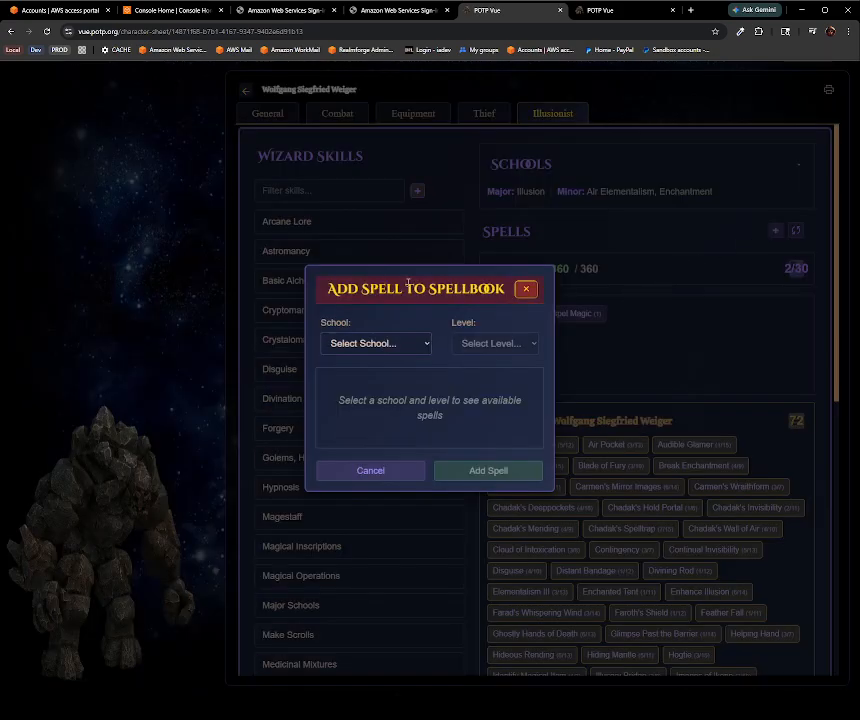
click(346, 341)
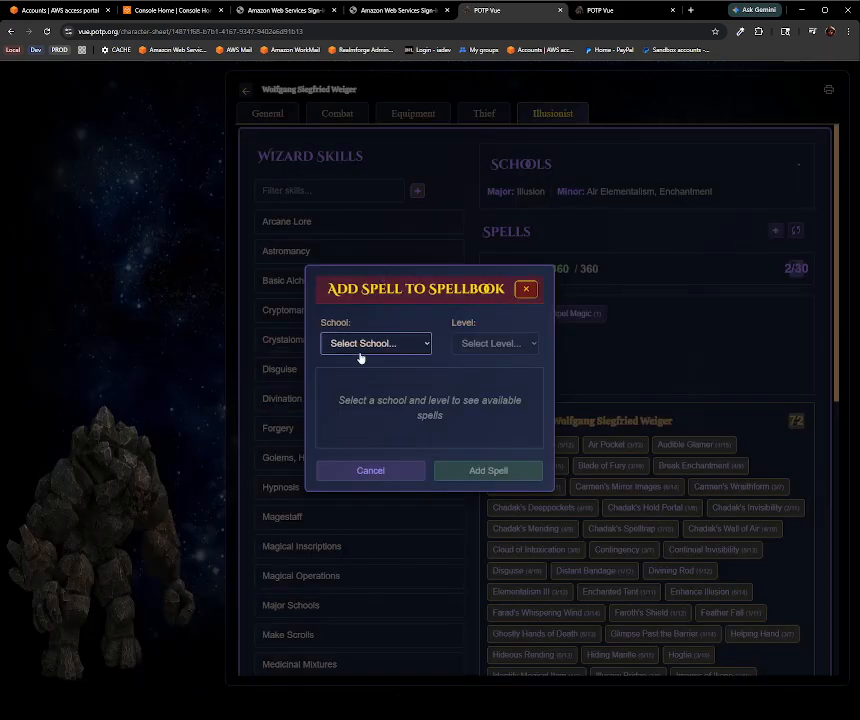
click(360, 517)
click(468, 343)
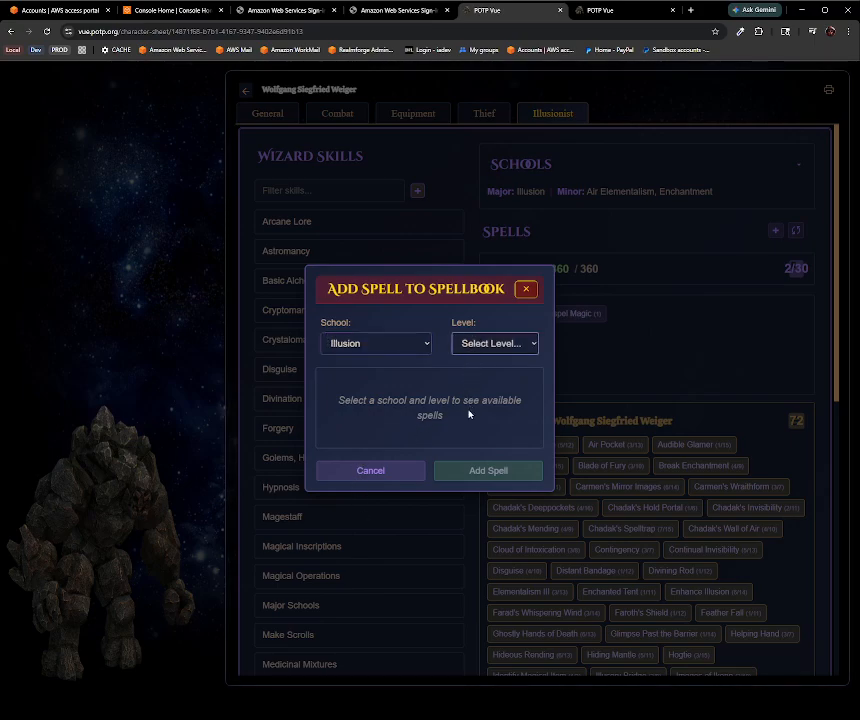
click(469, 489)
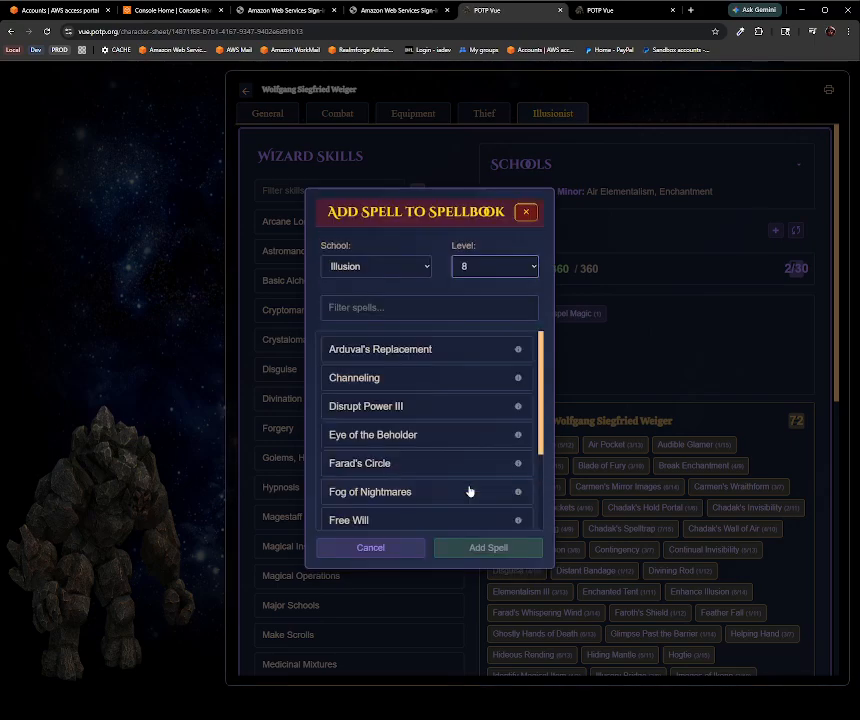
click(384, 348)
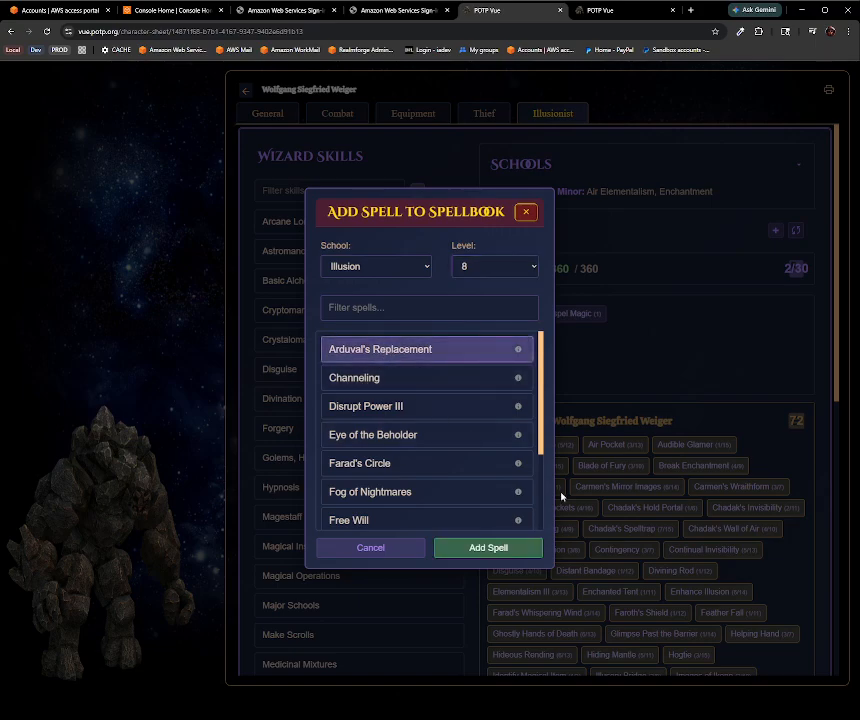
click(460, 548)
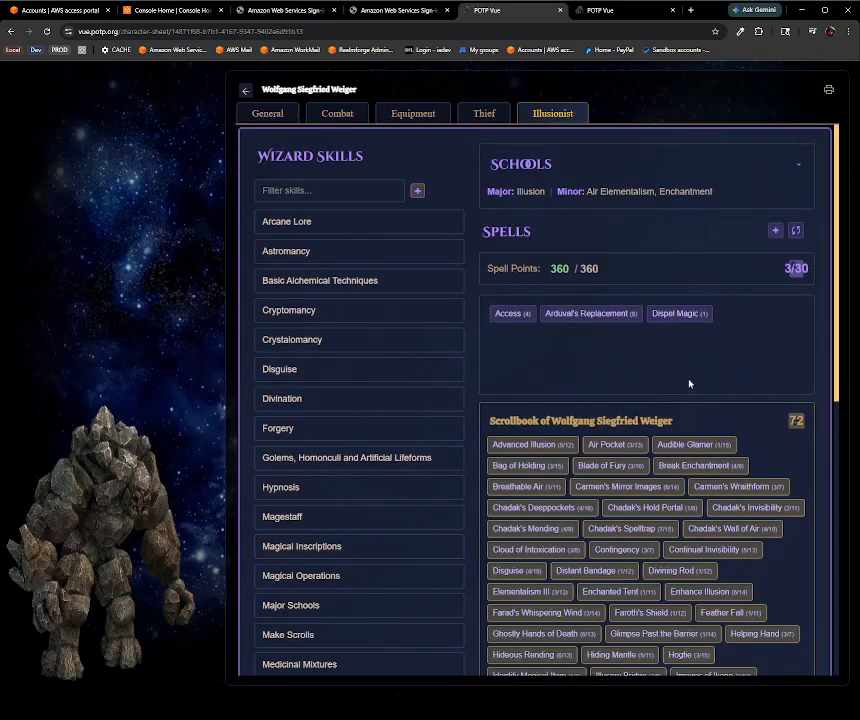
- Cast the Arduval's Replacement spell from the Illusionist's spellbook
click(565, 316)
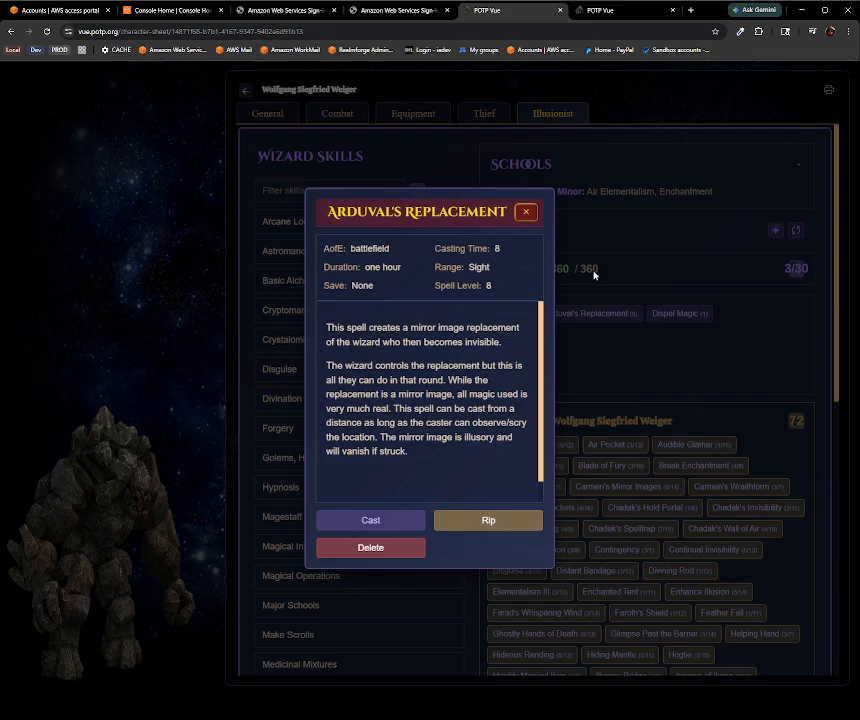
click(346, 521)
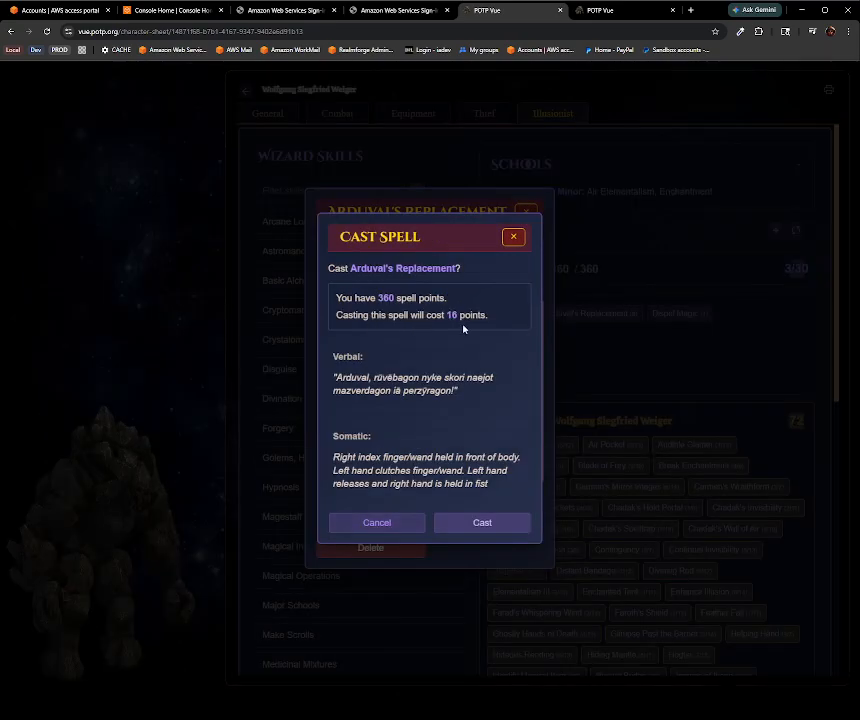
click(447, 522)
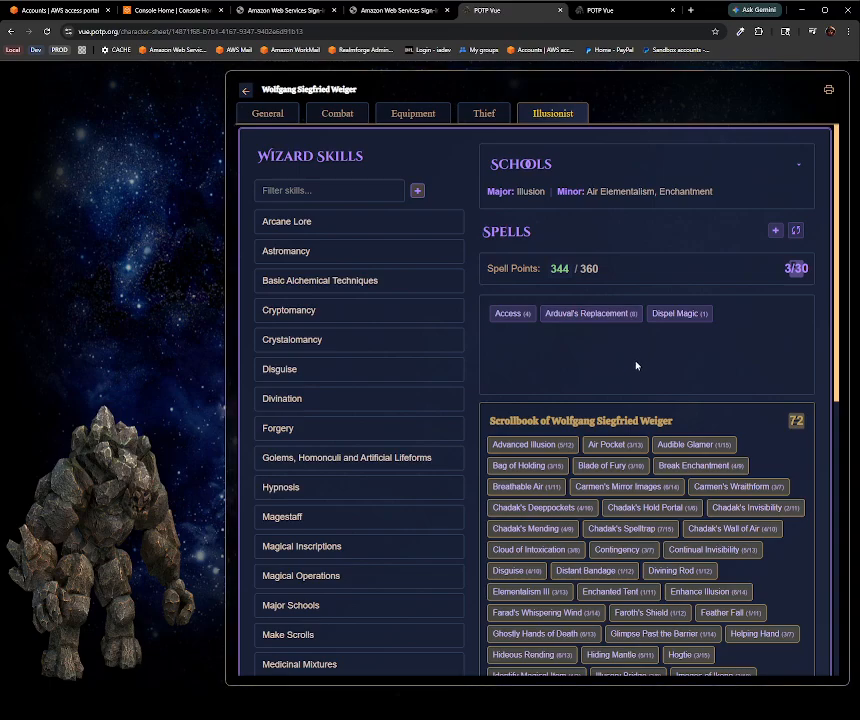
- Look over the Illusionist's scrollbooks and pages, and view the details of the Arduval's Replacement spell
scroll(589, 376, down, 5)
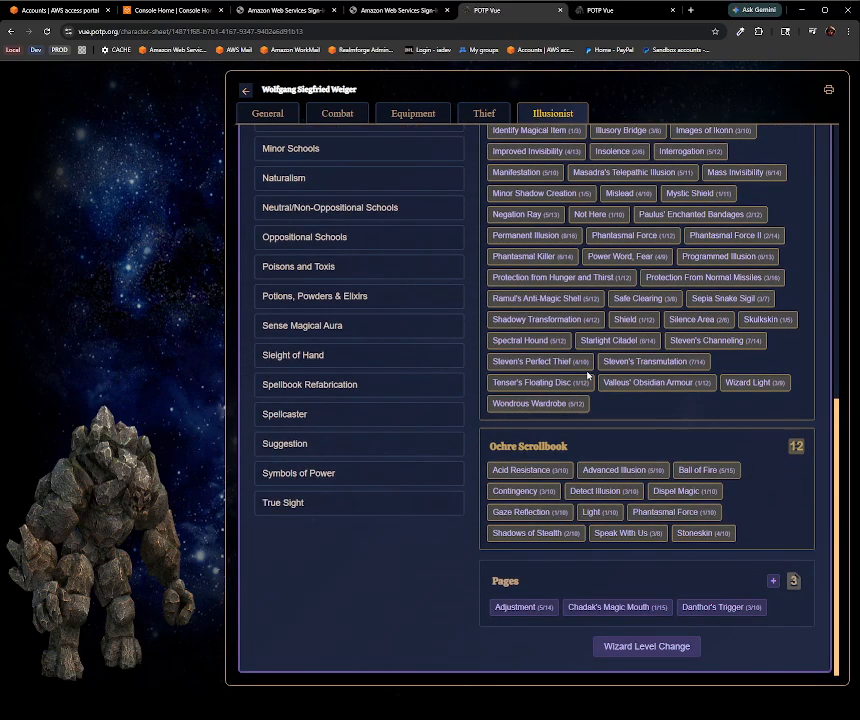
scroll(642, 492, up, 6)
scroll(642, 492, down, 6)
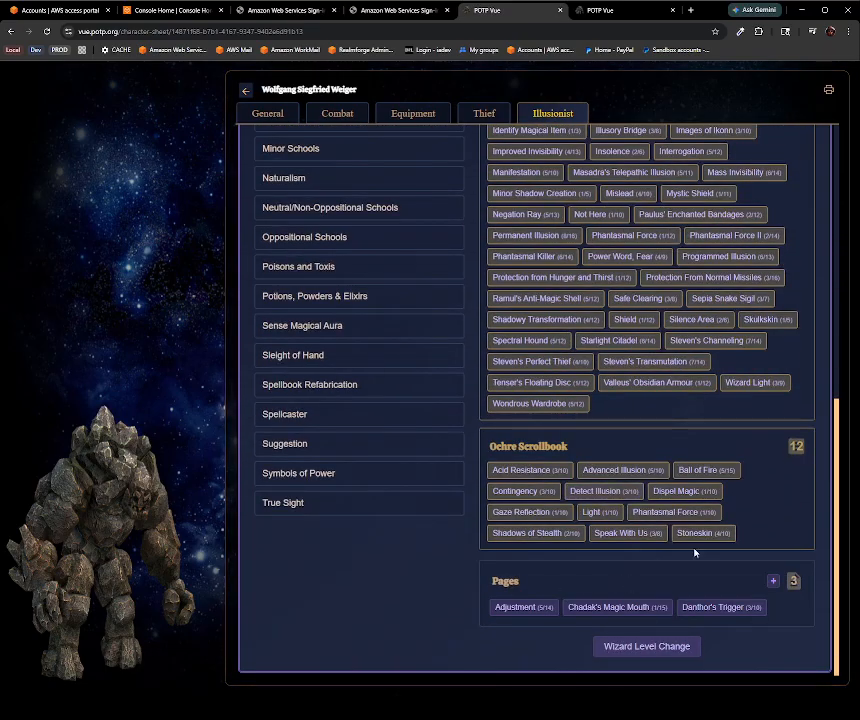
scroll(609, 340, up, 10)
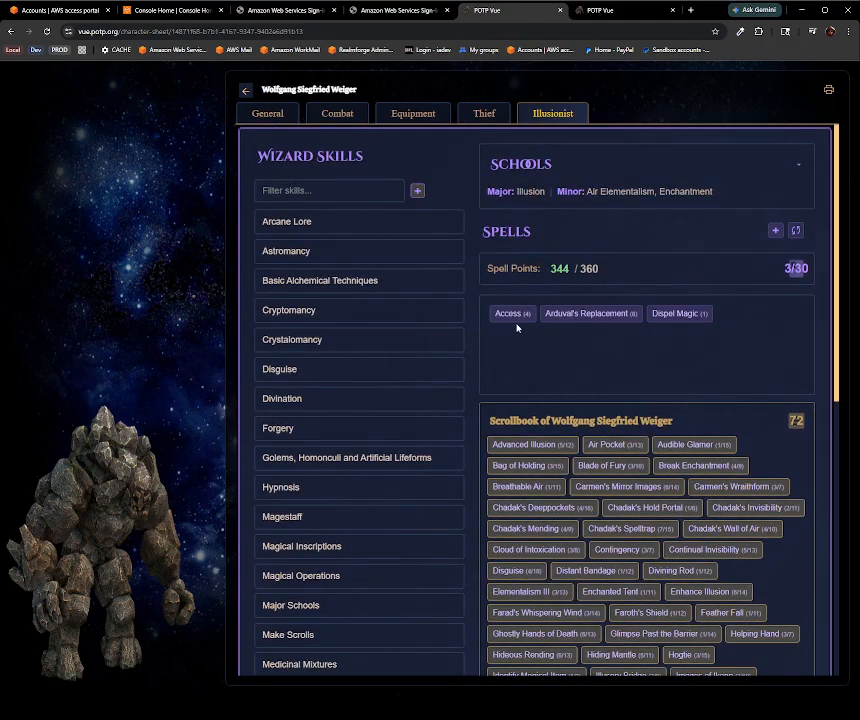
click(580, 313)
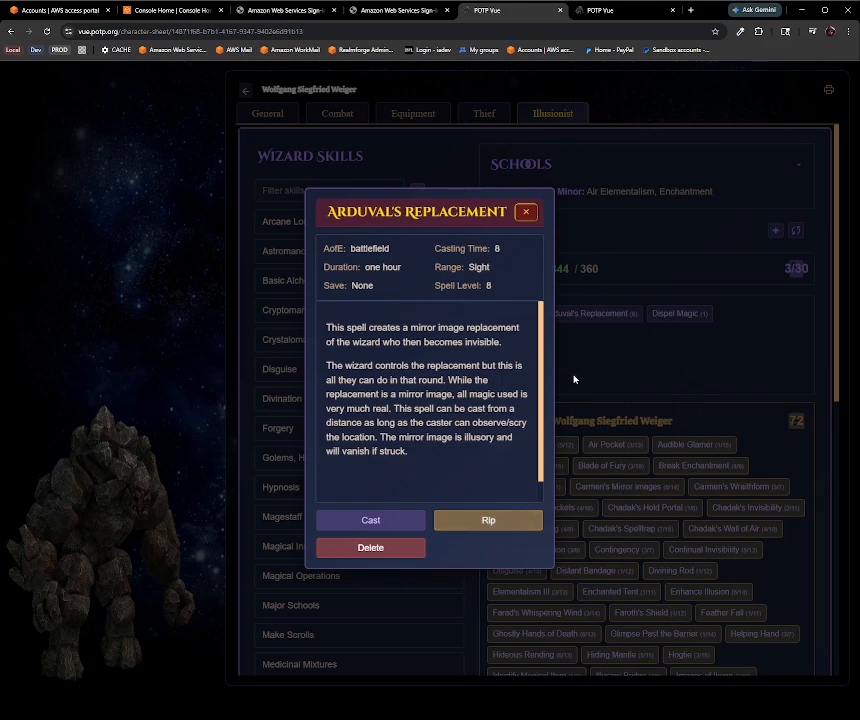
click(527, 214)
- Compare the spells in the Illusionist's spellbook with the entries in the scrollbooks and Pages section
scroll(639, 394, down, 10)
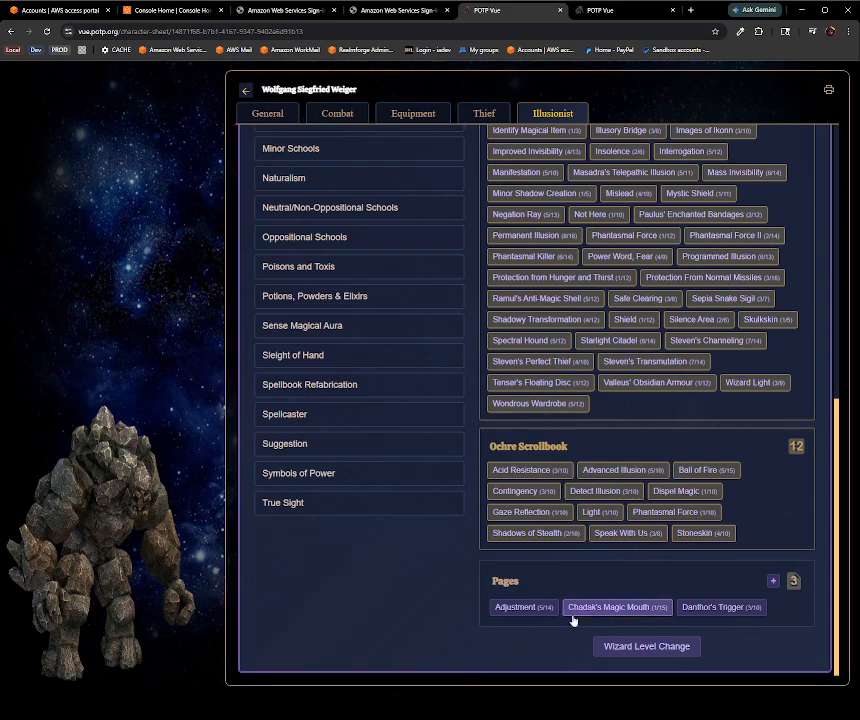
scroll(597, 536, up, 10)
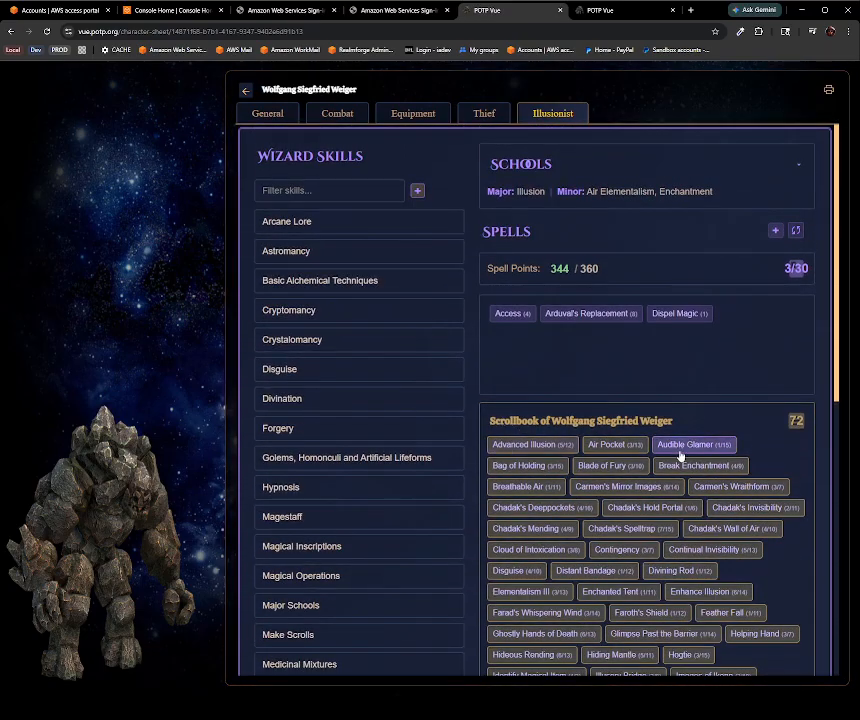
scroll(605, 525, down, 3)
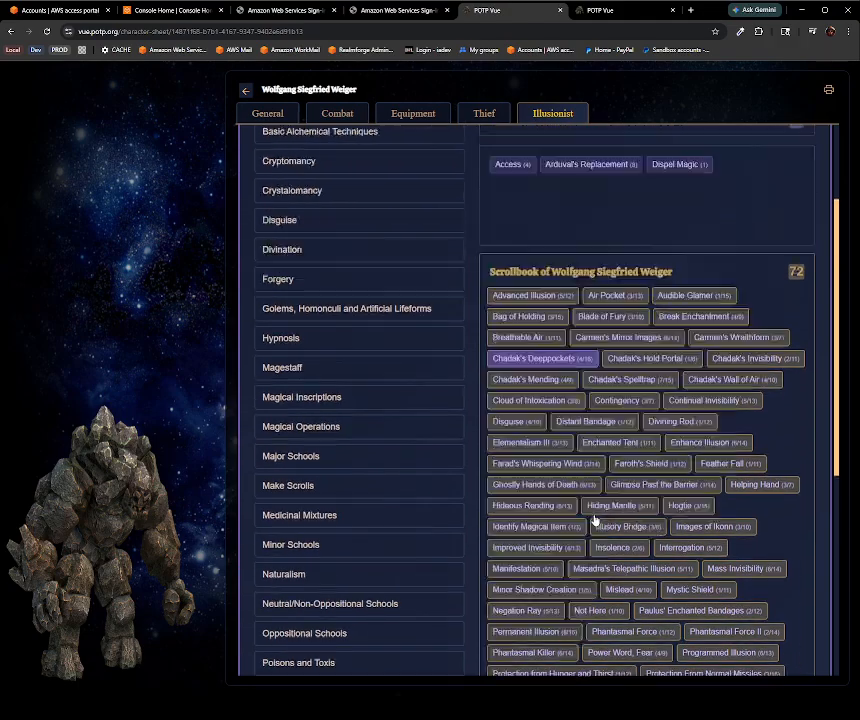
scroll(597, 340, up, 3)
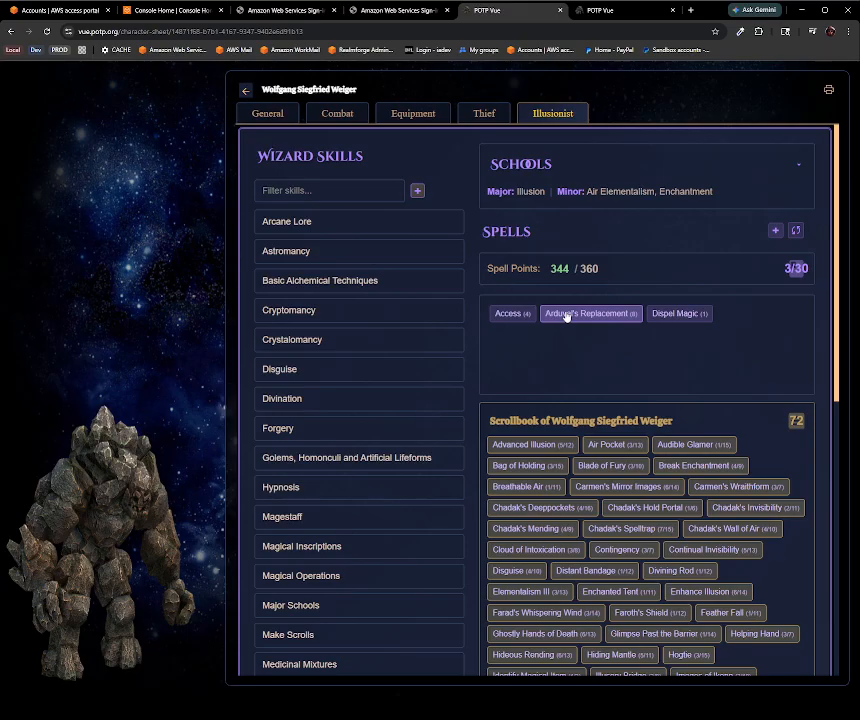
scroll(481, 311, down, 6)
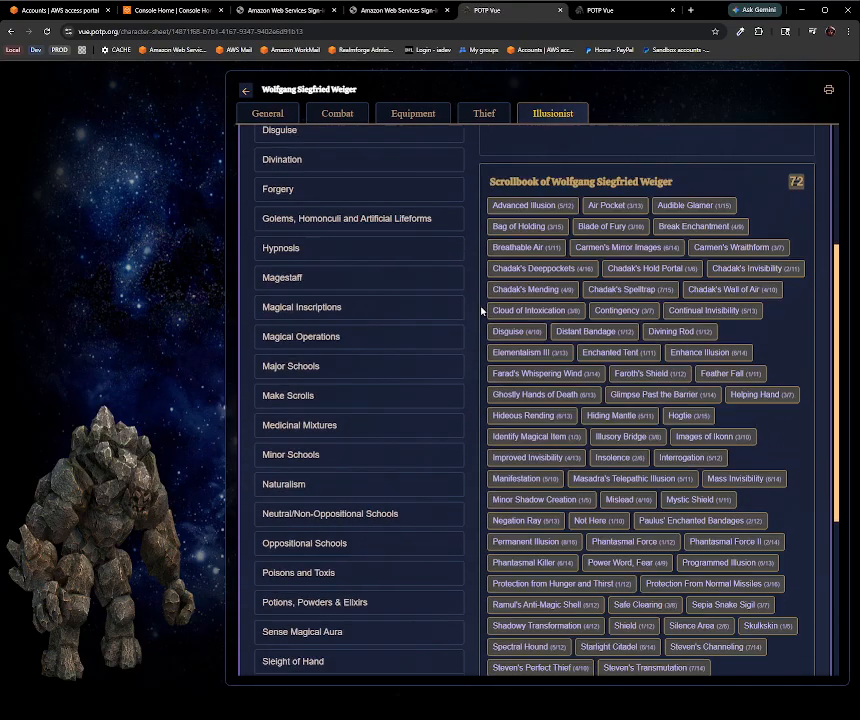
scroll(481, 311, up, 6)
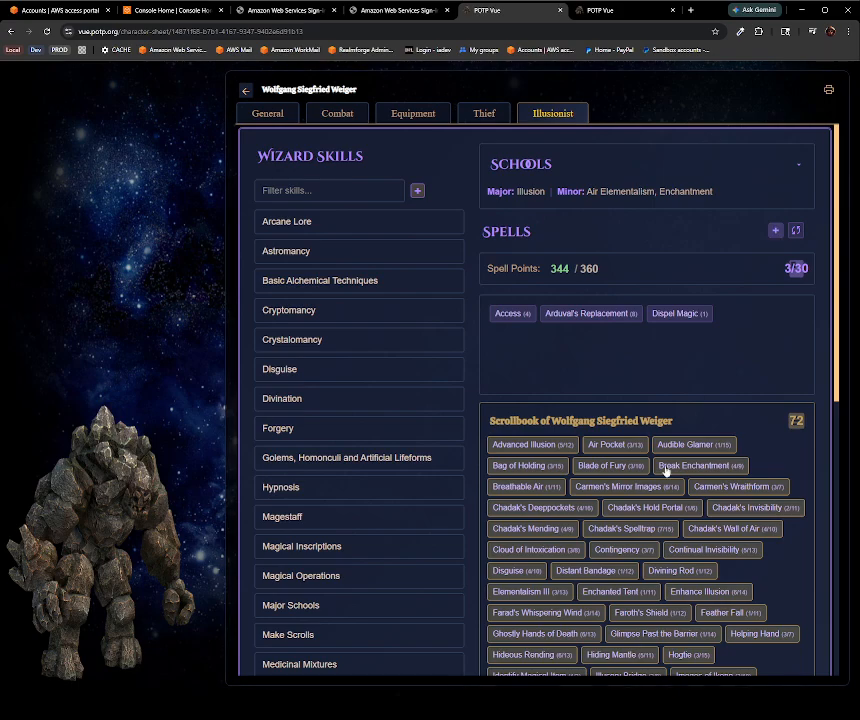
scroll(668, 490, down, 3)
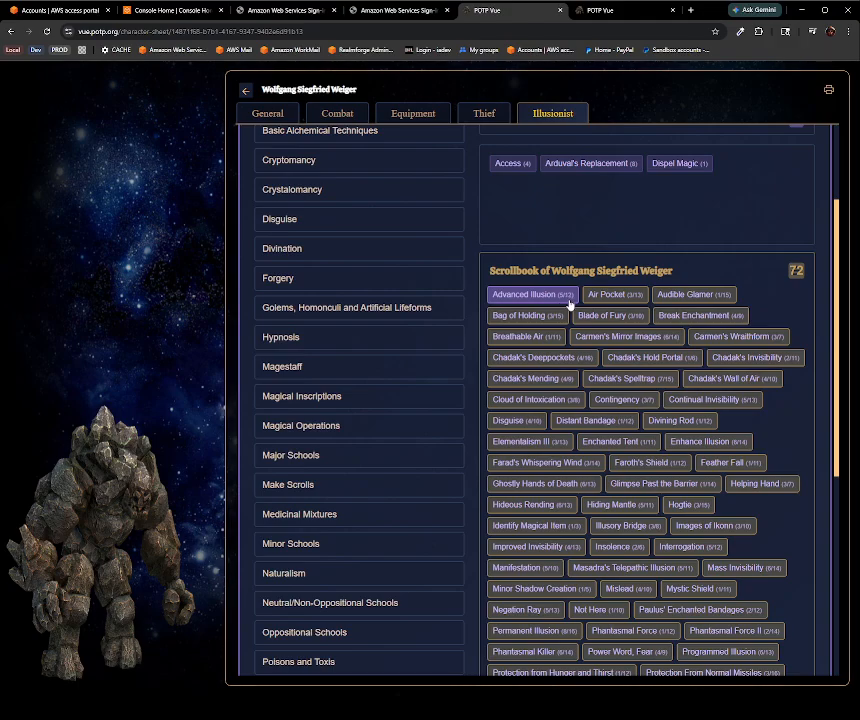
scroll(700, 270, up, 3)
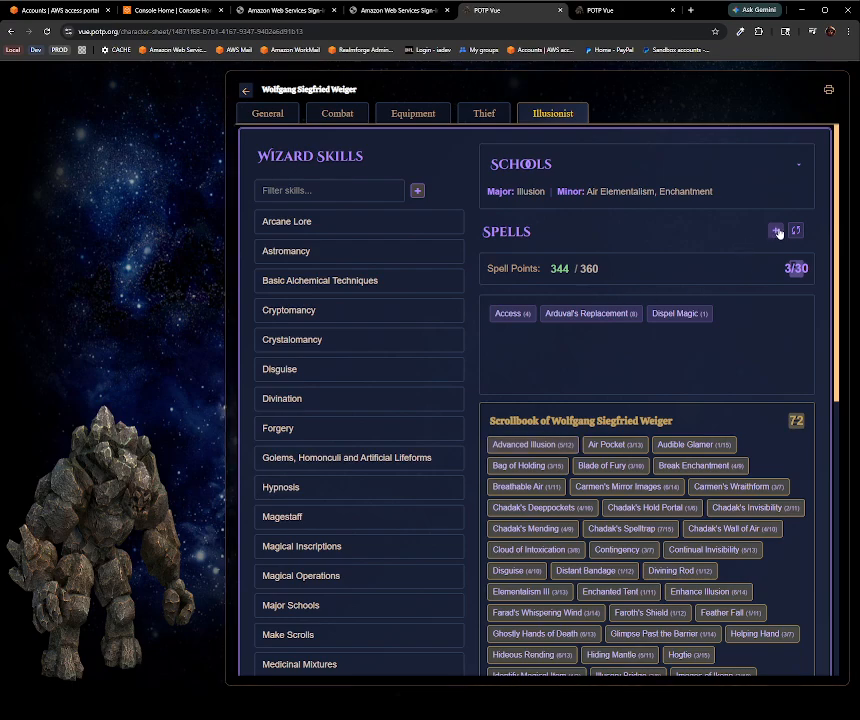
- Browse the level 5 Illusion spells available for the spellbook, and close the list without adding one
click(776, 231)
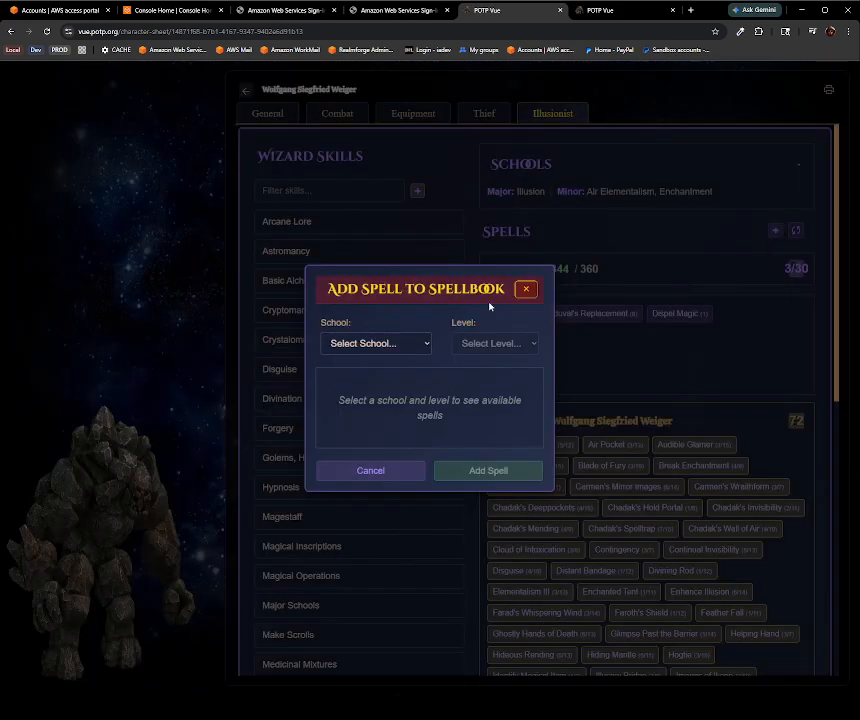
click(361, 349)
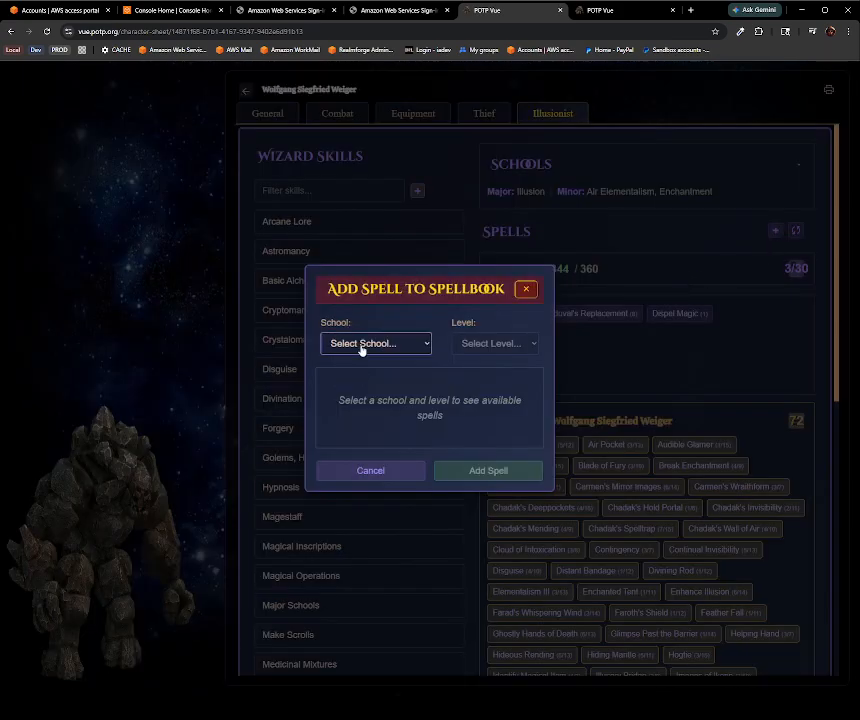
click(360, 513)
click(472, 345)
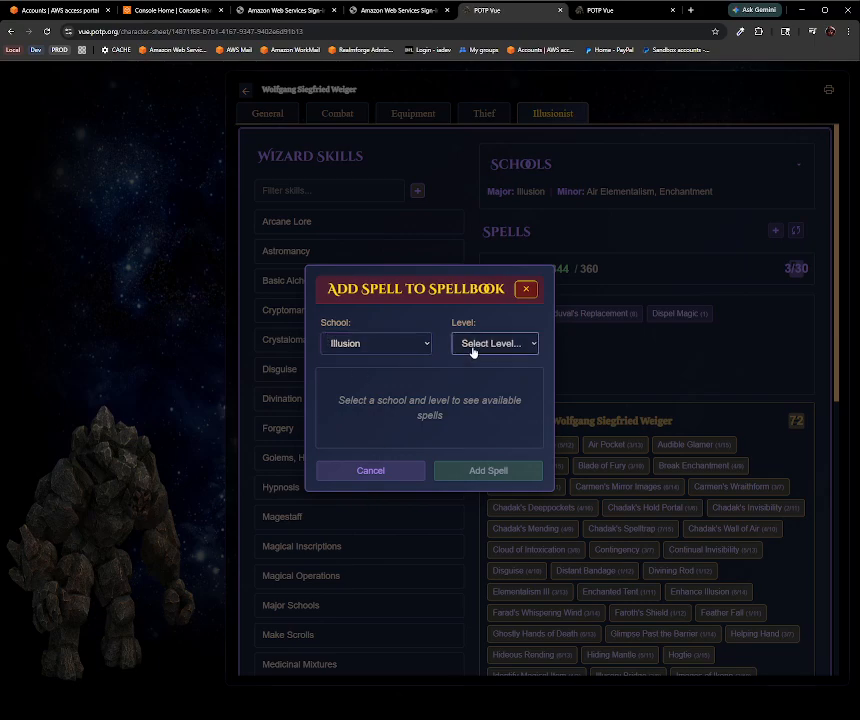
click(466, 446)
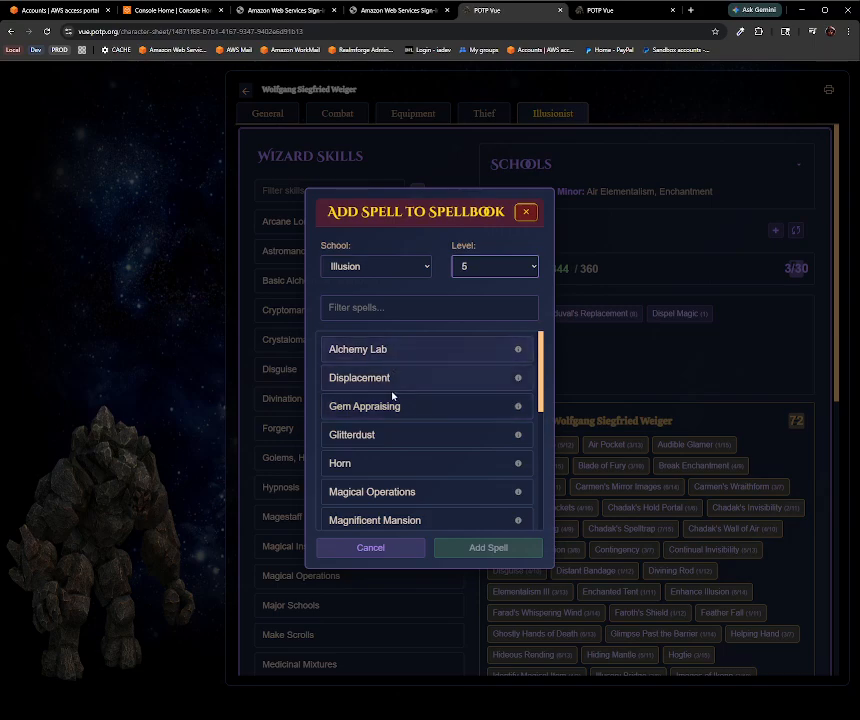
scroll(394, 470, down, 3)
scroll(399, 470, up, 3)
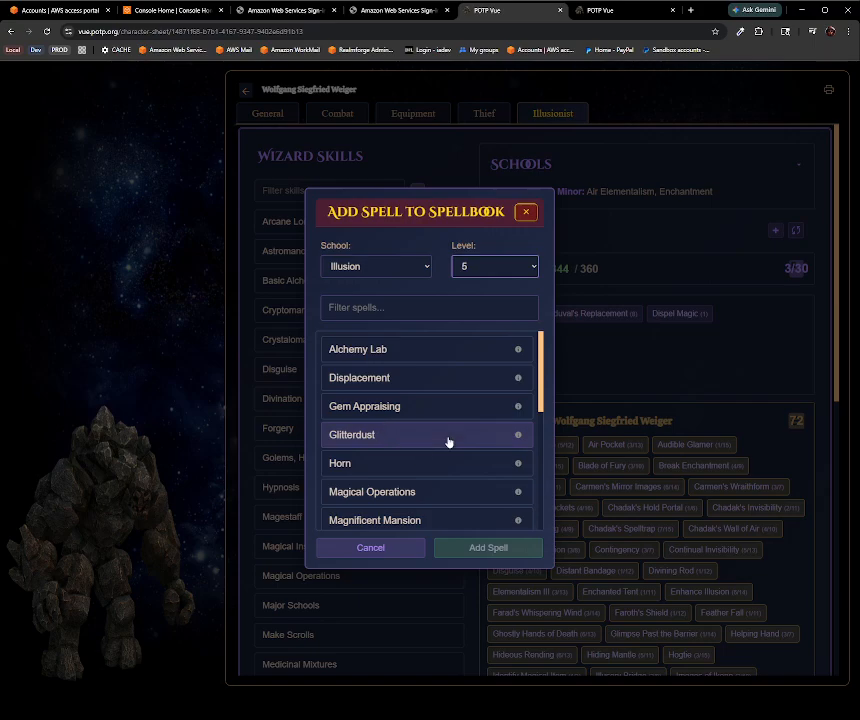
scroll(378, 423, down, 1)
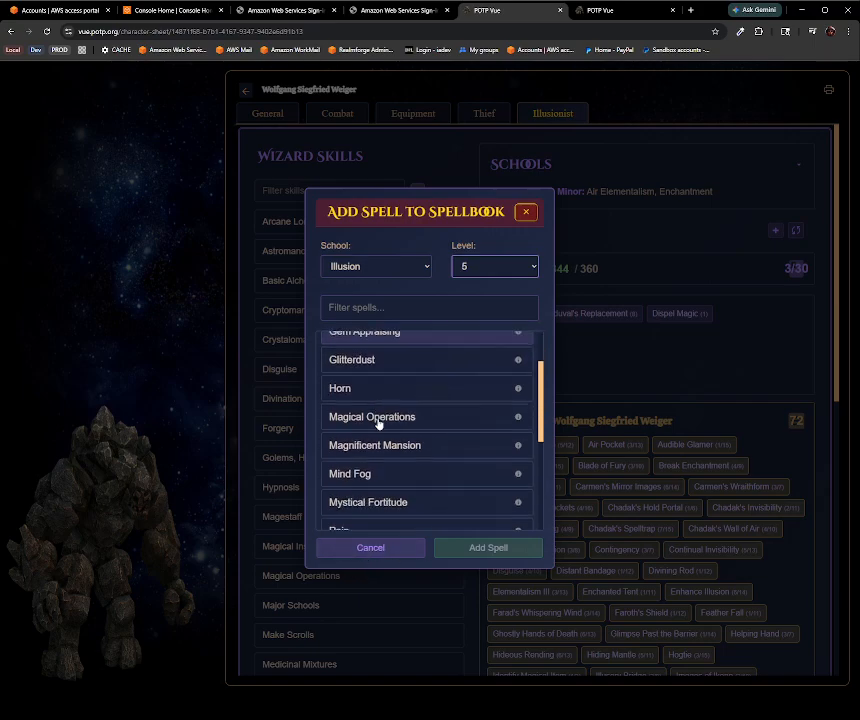
scroll(380, 423, down, 5)
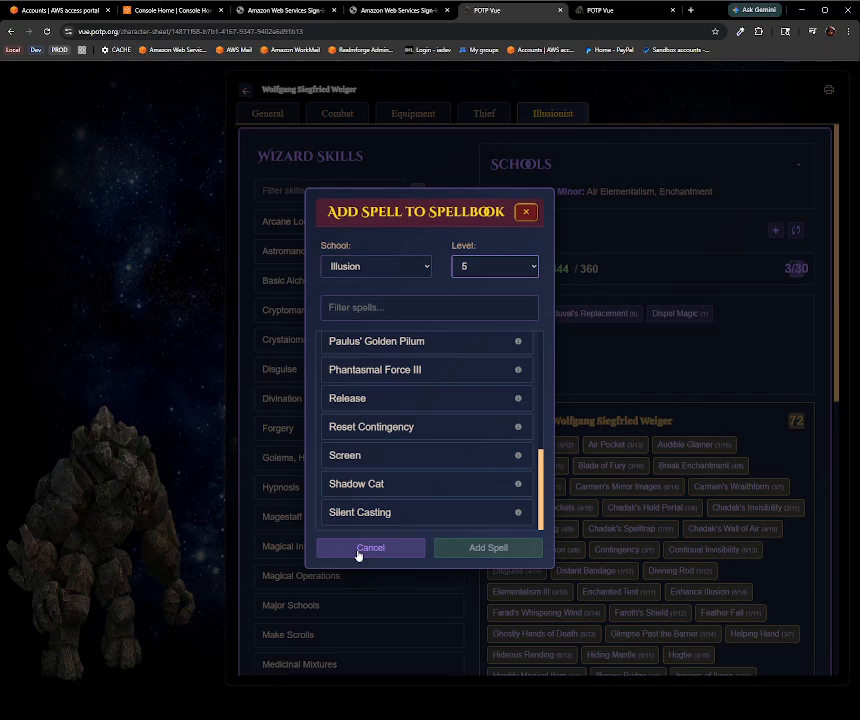
scroll(374, 410, up, 5)
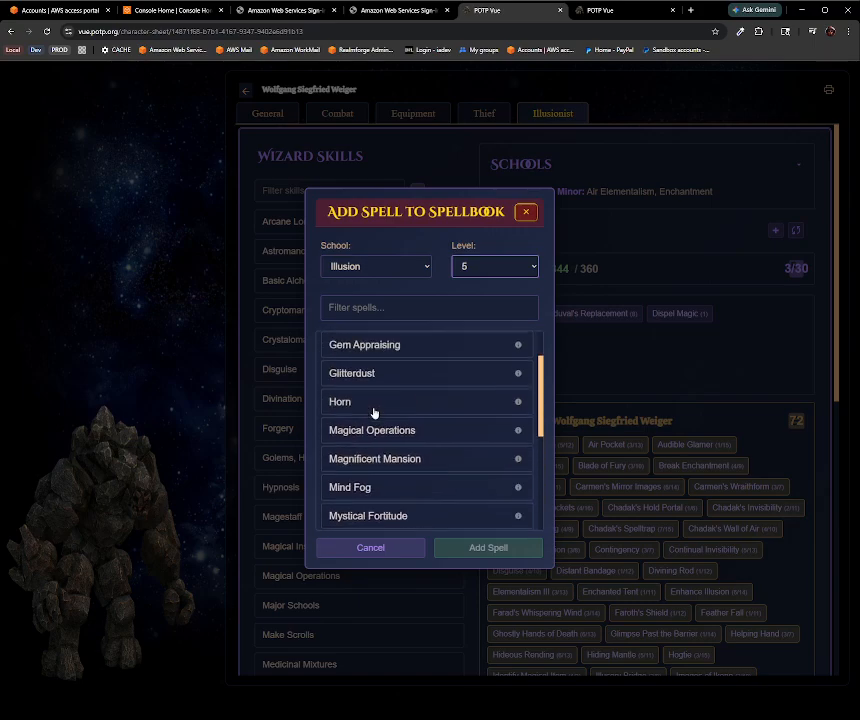
scroll(374, 408, up, 1)
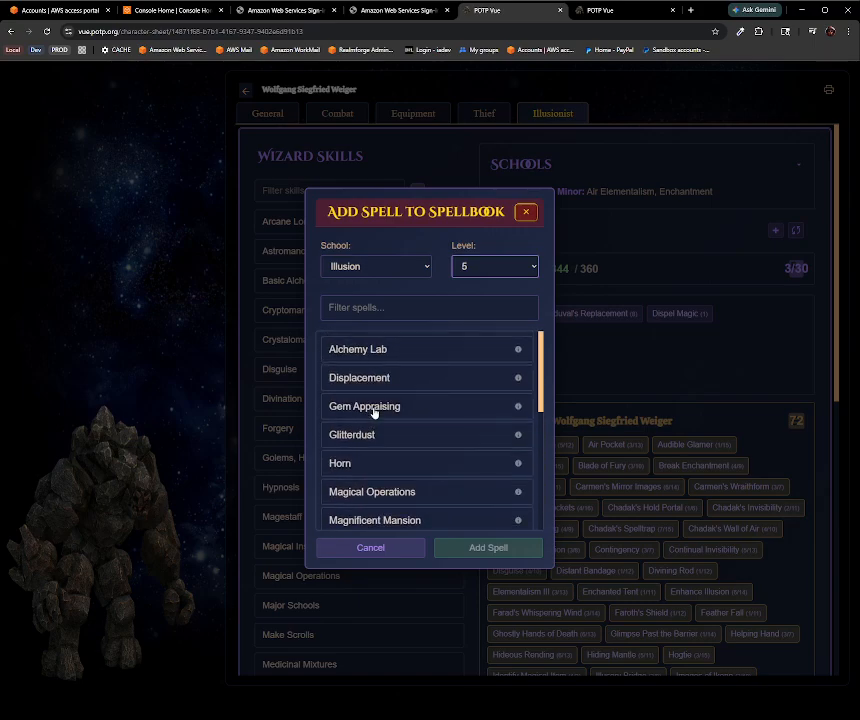
click(371, 548)
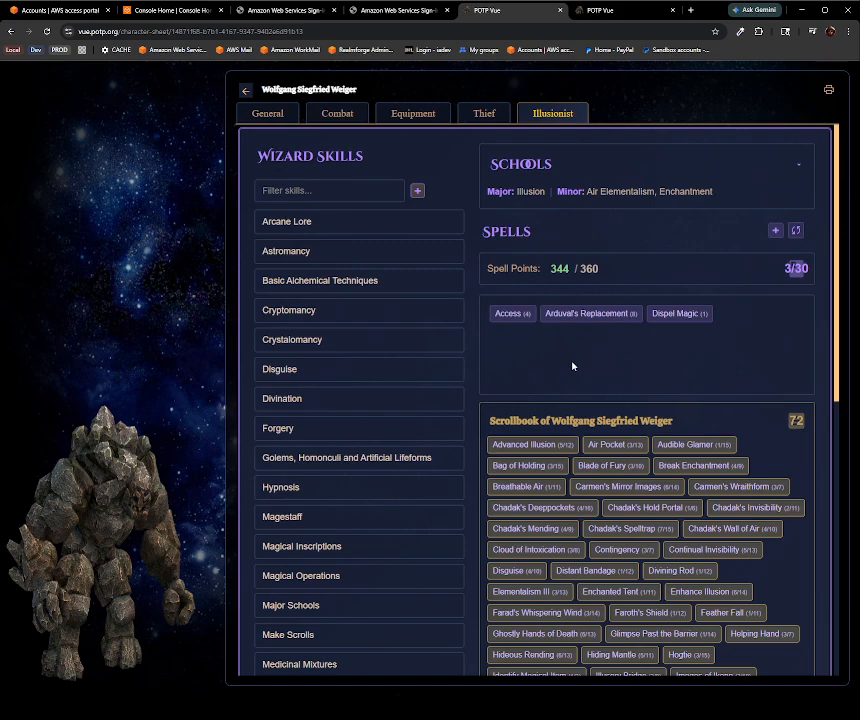